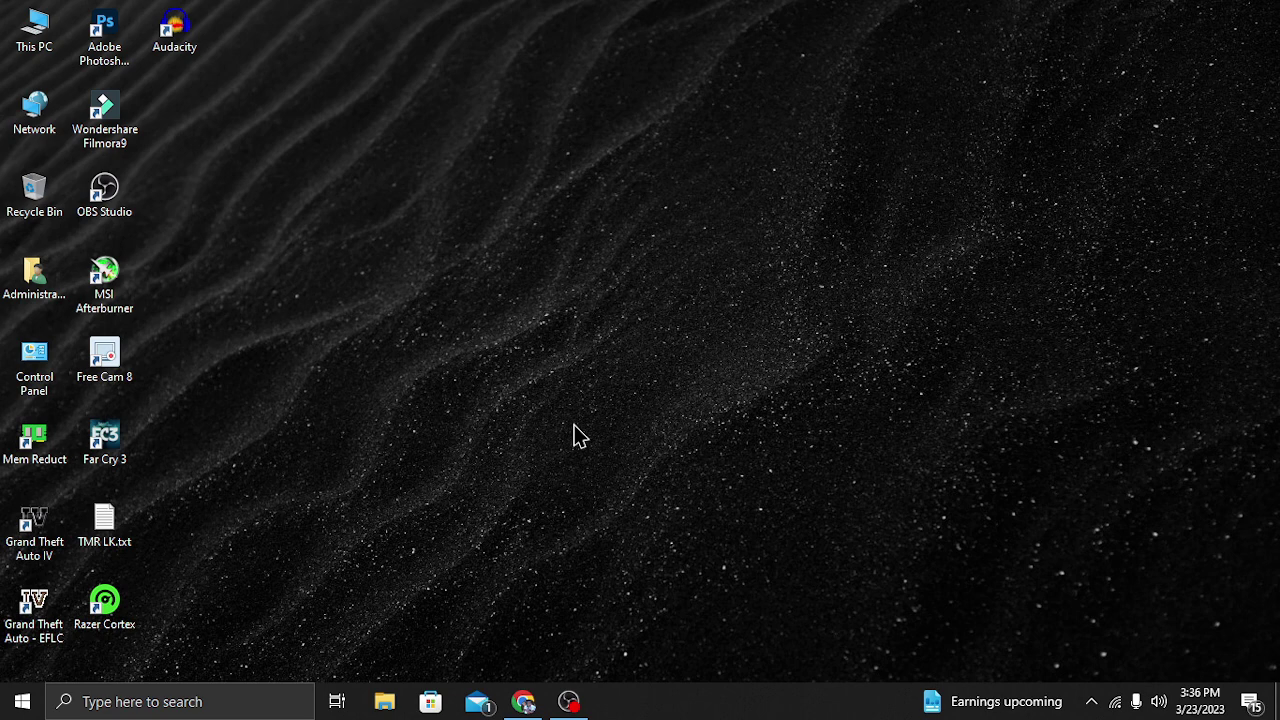
Step: Move the MSI Afterburner shortcut to an empty area of the desktop, away from the other icons
left_click_drag(114, 283, 408, 272)
left_click(500, 312)
double_click(405, 295)
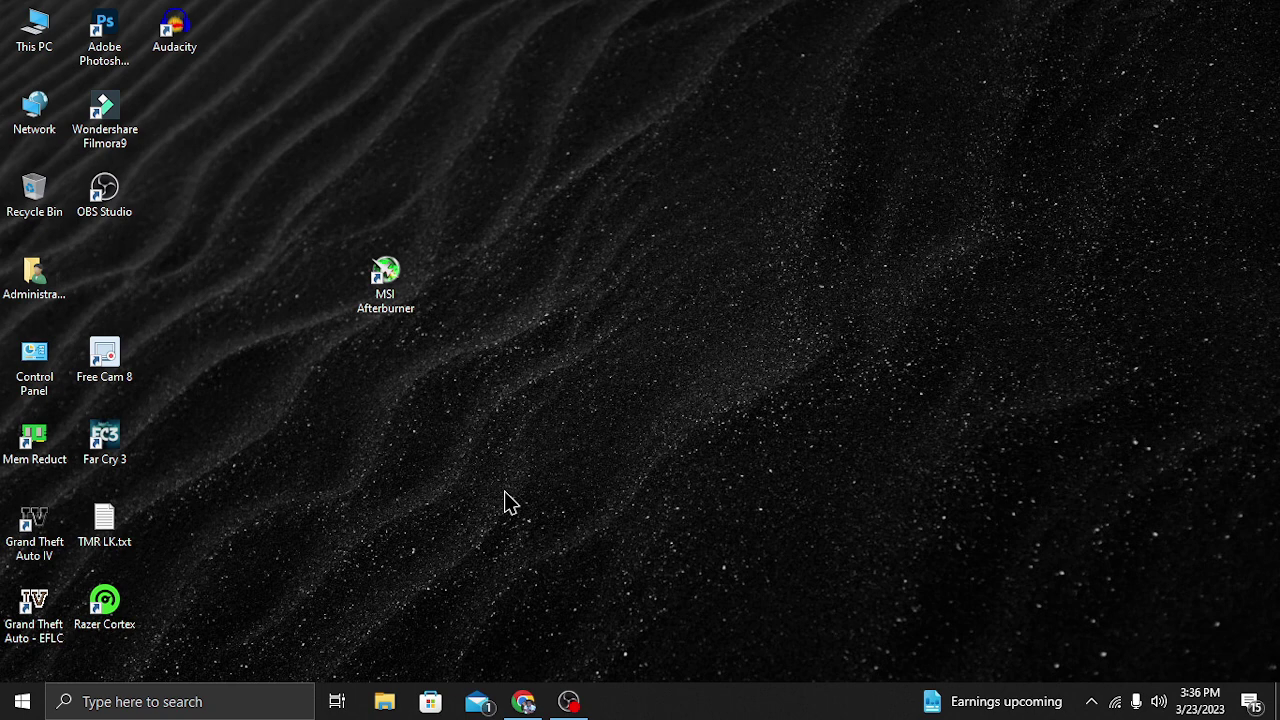
Step: Switch to Chrome and look over the MSI Afterburner download page
left_click(524, 699)
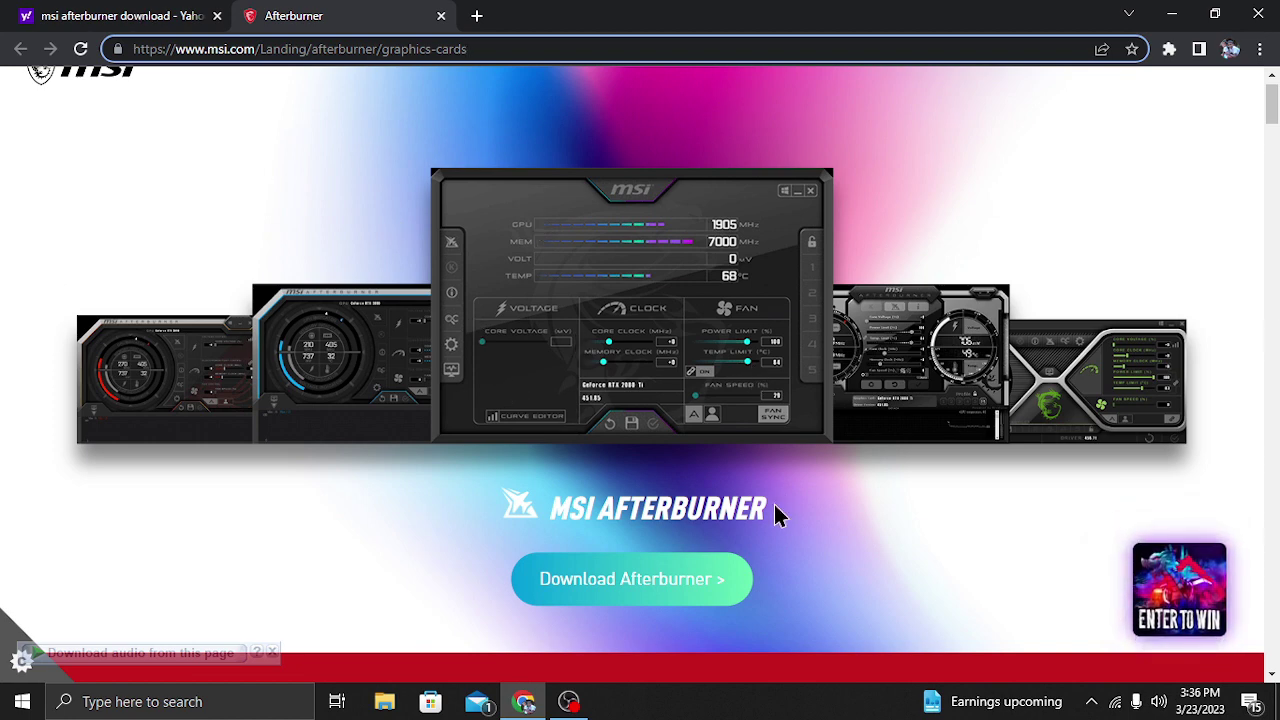
mouse_move(1273, 120)
left_mouse_down()
mouse_move(1272, 137)
mouse_move(1272, 95)
left_mouse_up()
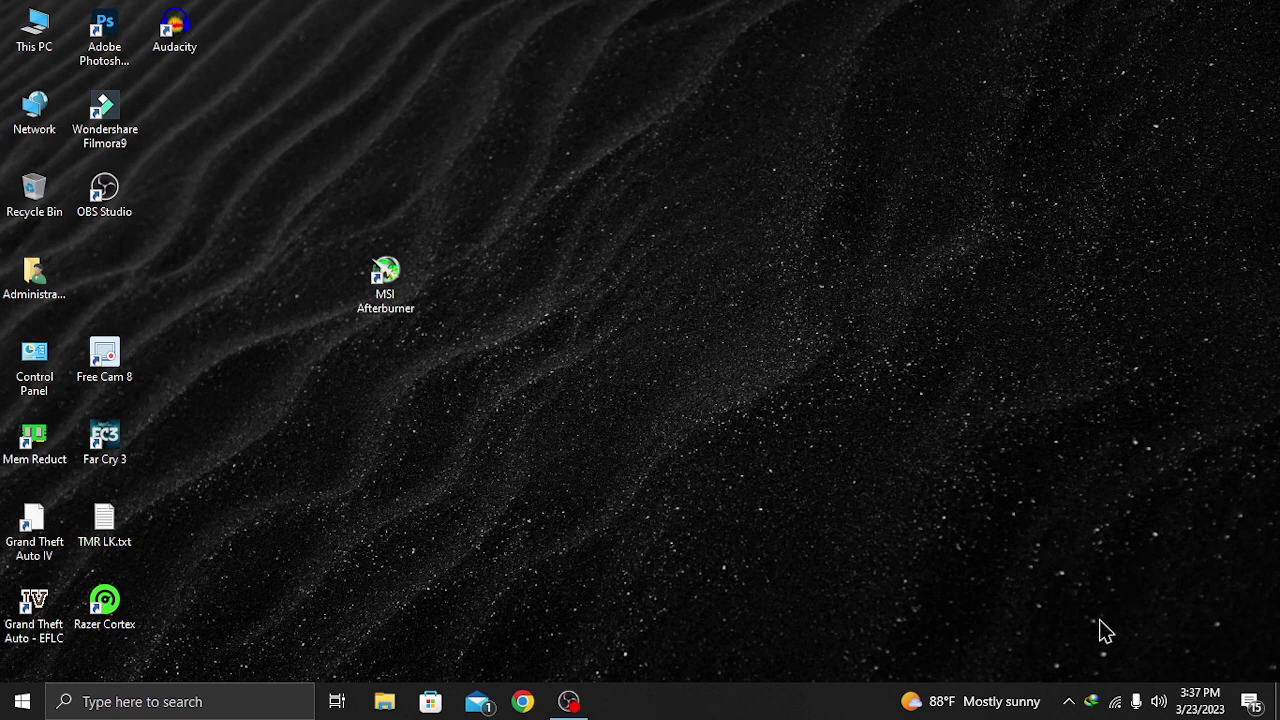
Step: Launch MSI Afterburner from its desktop shortcut, checking the hidden system tray icons before and after starting it
left_click(1072, 700)
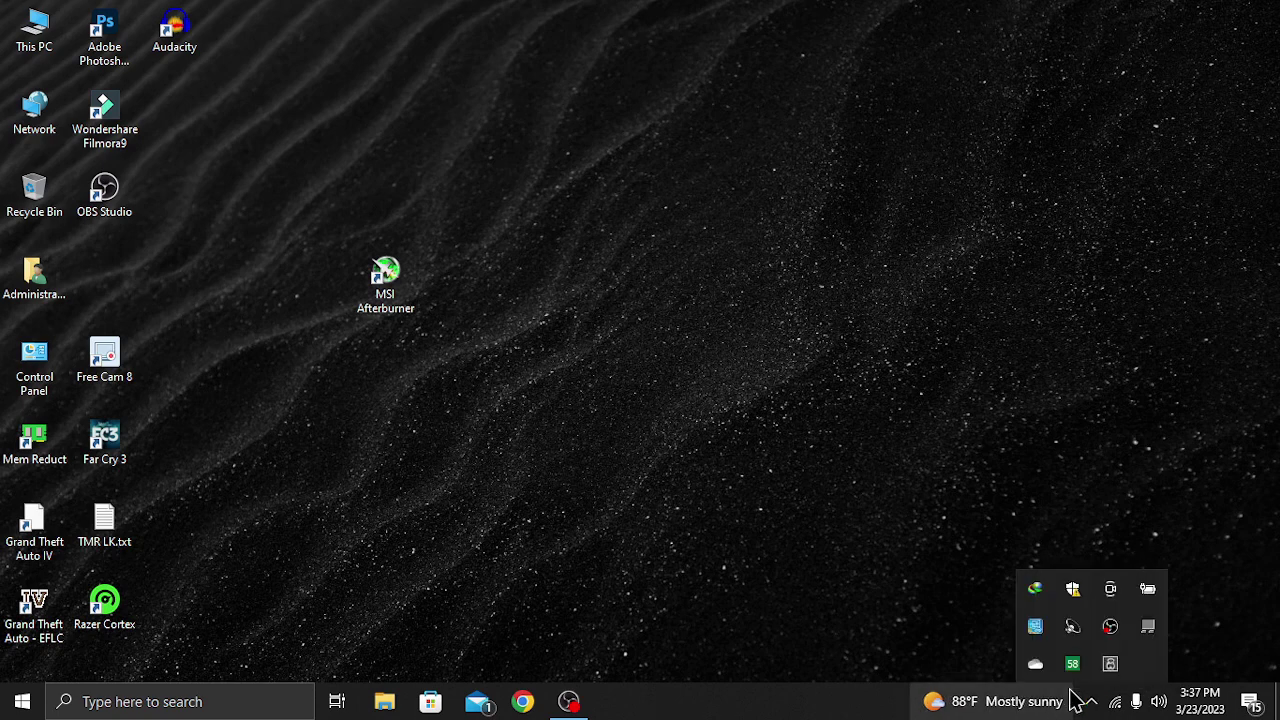
left_click(570, 462)
double_click(384, 280)
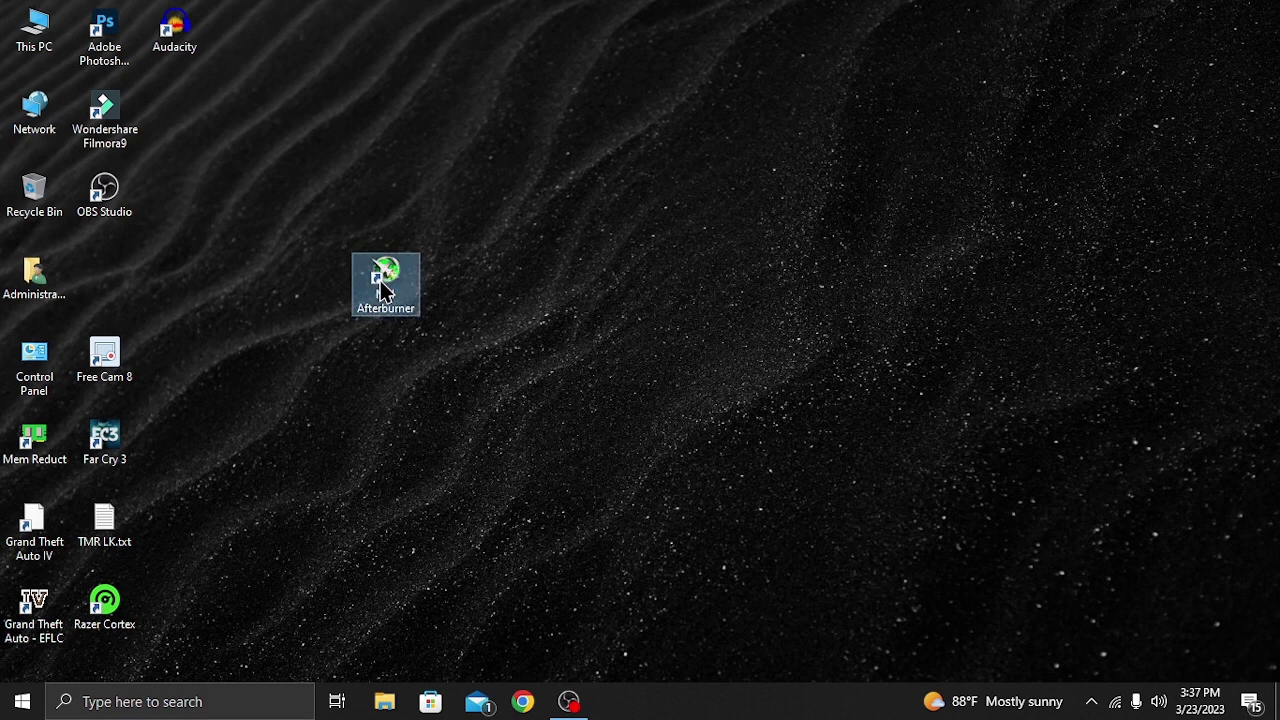
left_click(1085, 708)
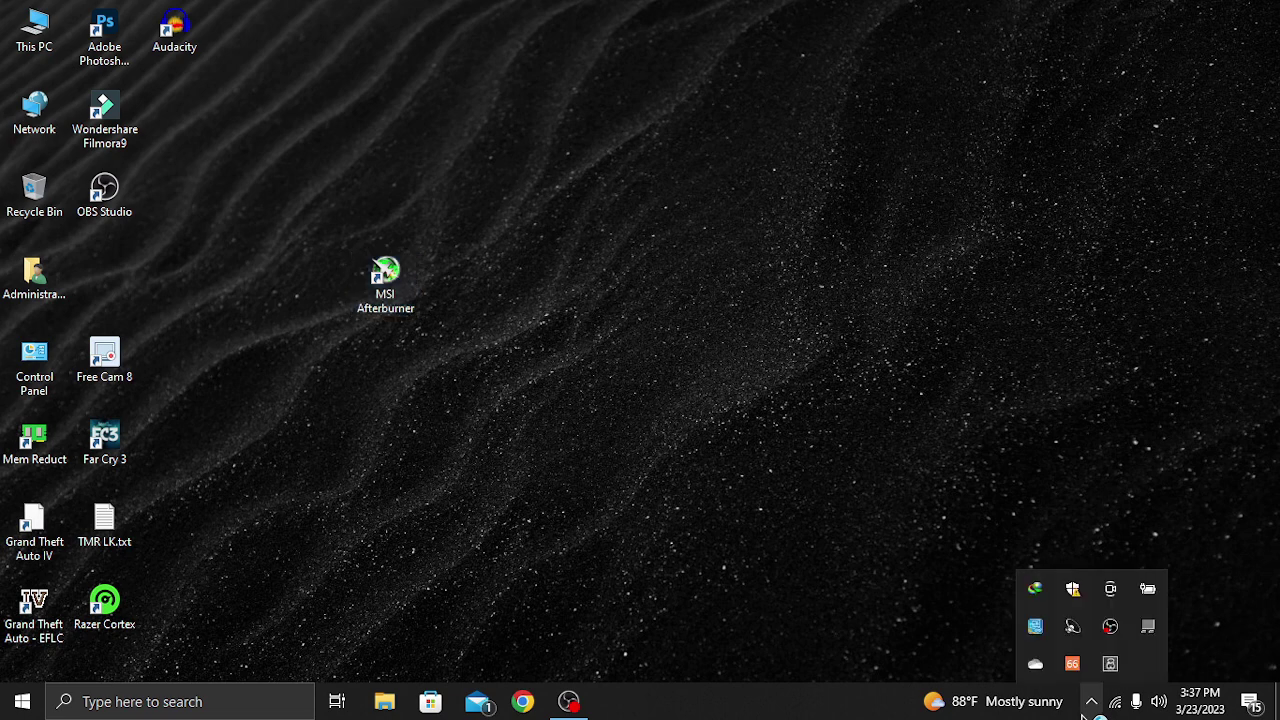
left_click(366, 177)
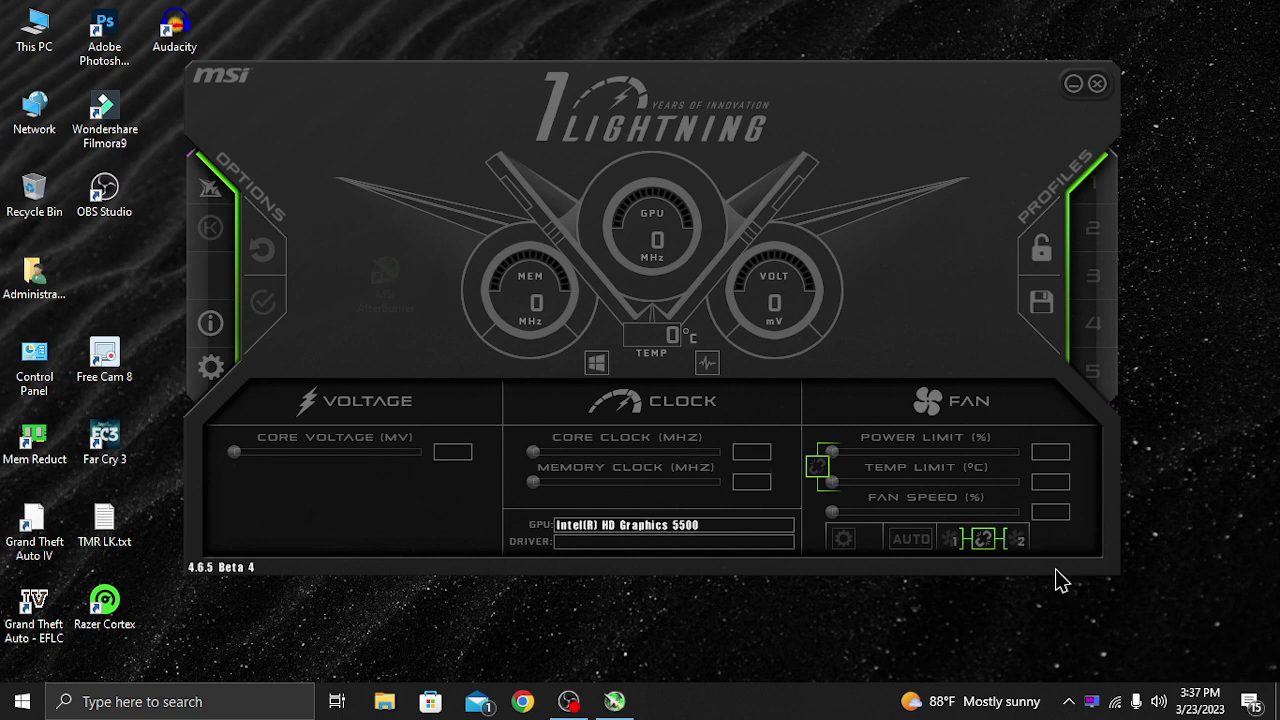
Step: Look for the RivaTuner Statistics Server icon among the hidden system tray icons
left_click(1068, 703)
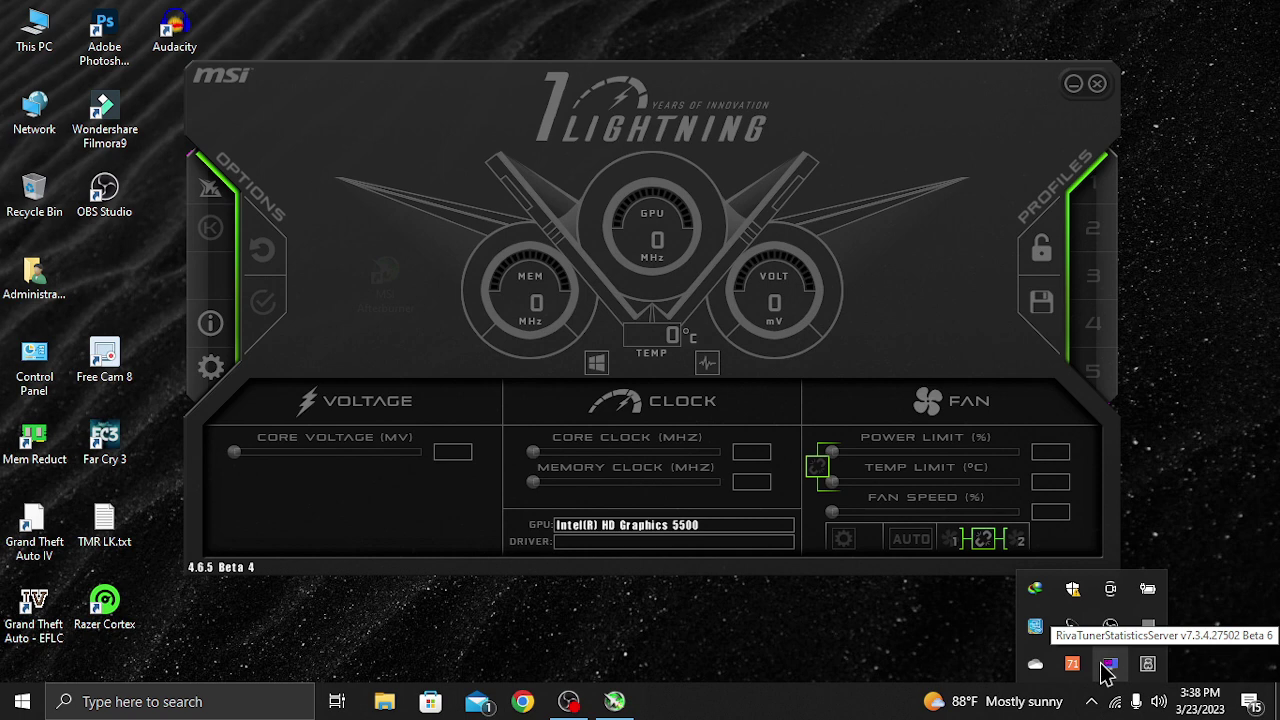
left_click(940, 640)
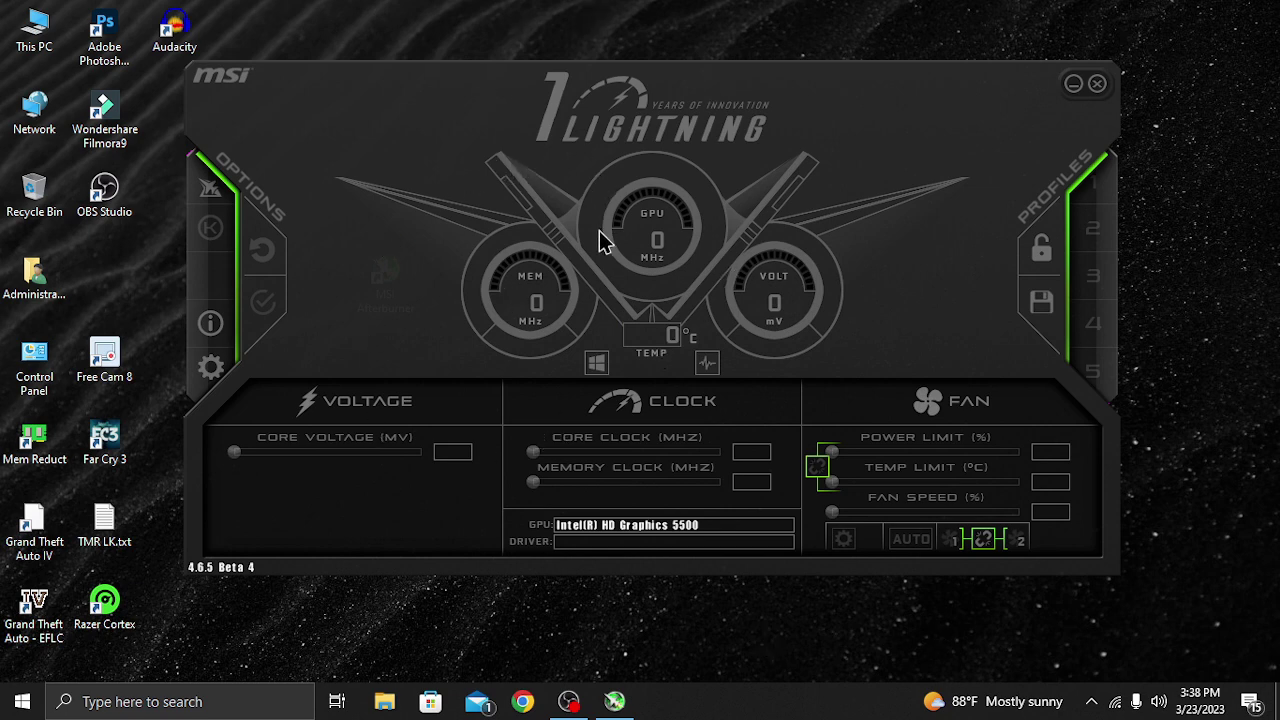
left_click(1092, 703)
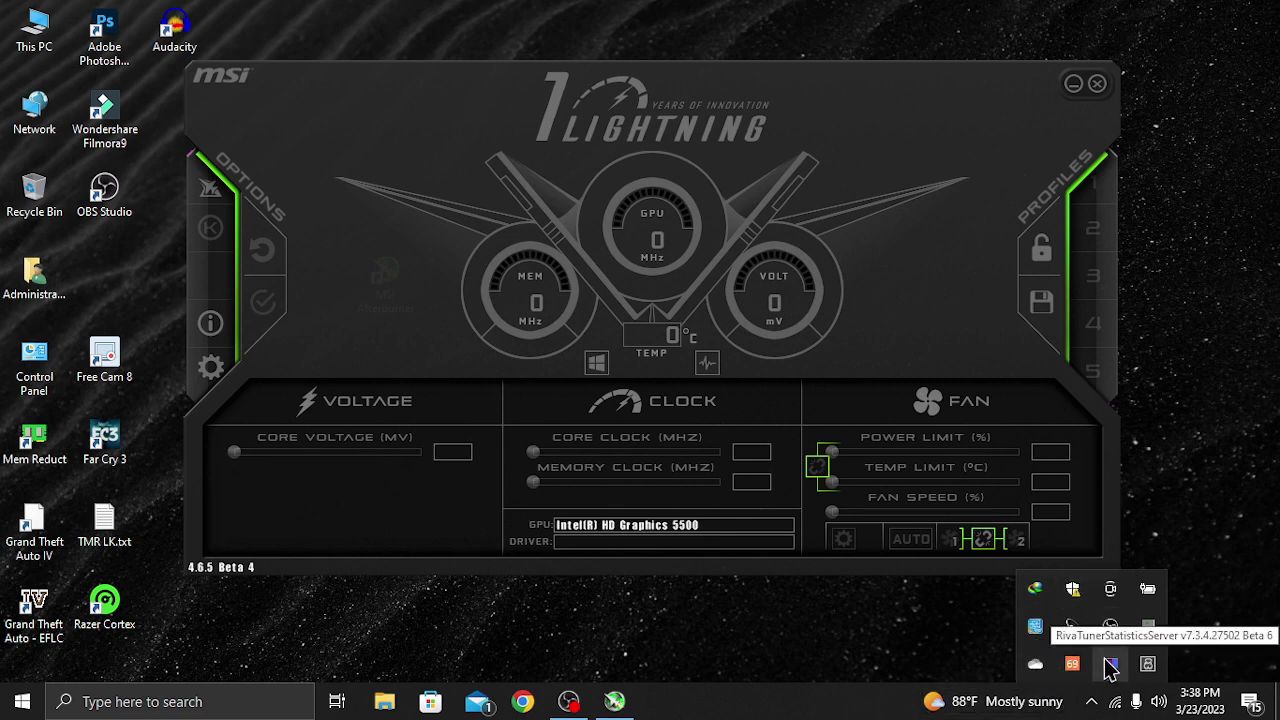
left_click(1176, 544)
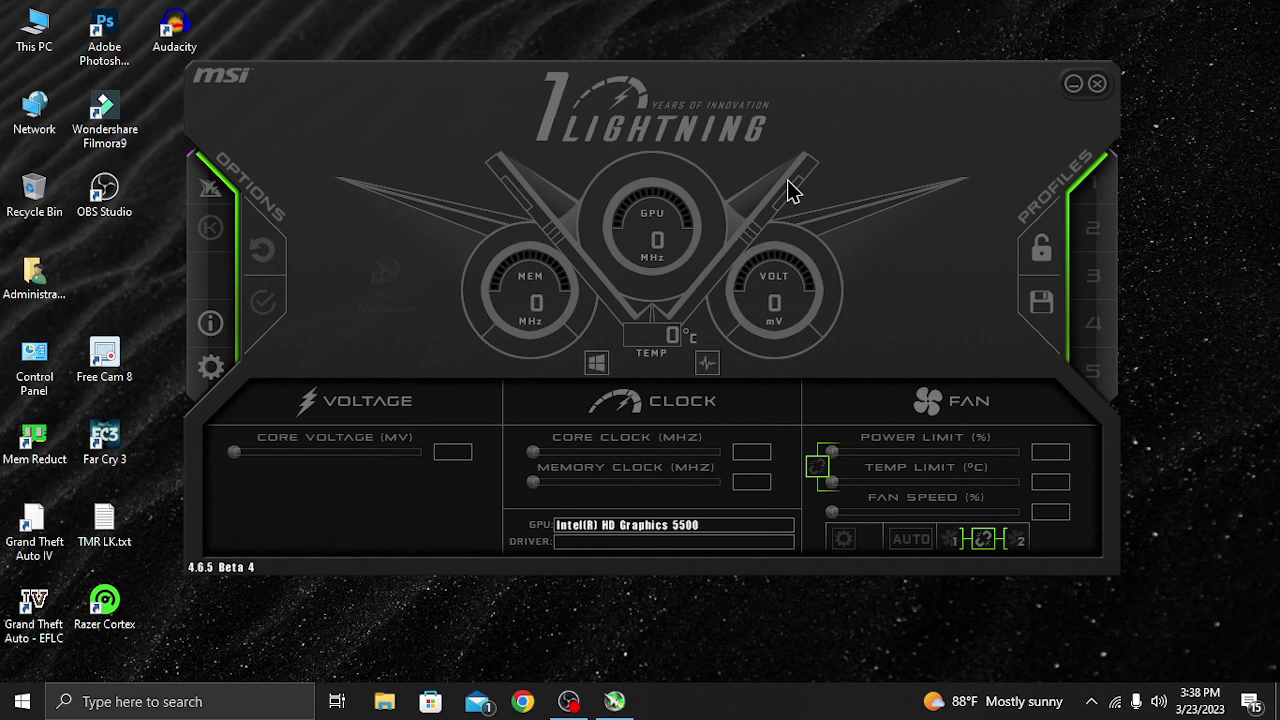
Step: Close the MSI Afterburner window and restore it from its hidden system tray icon
left_click(1094, 86)
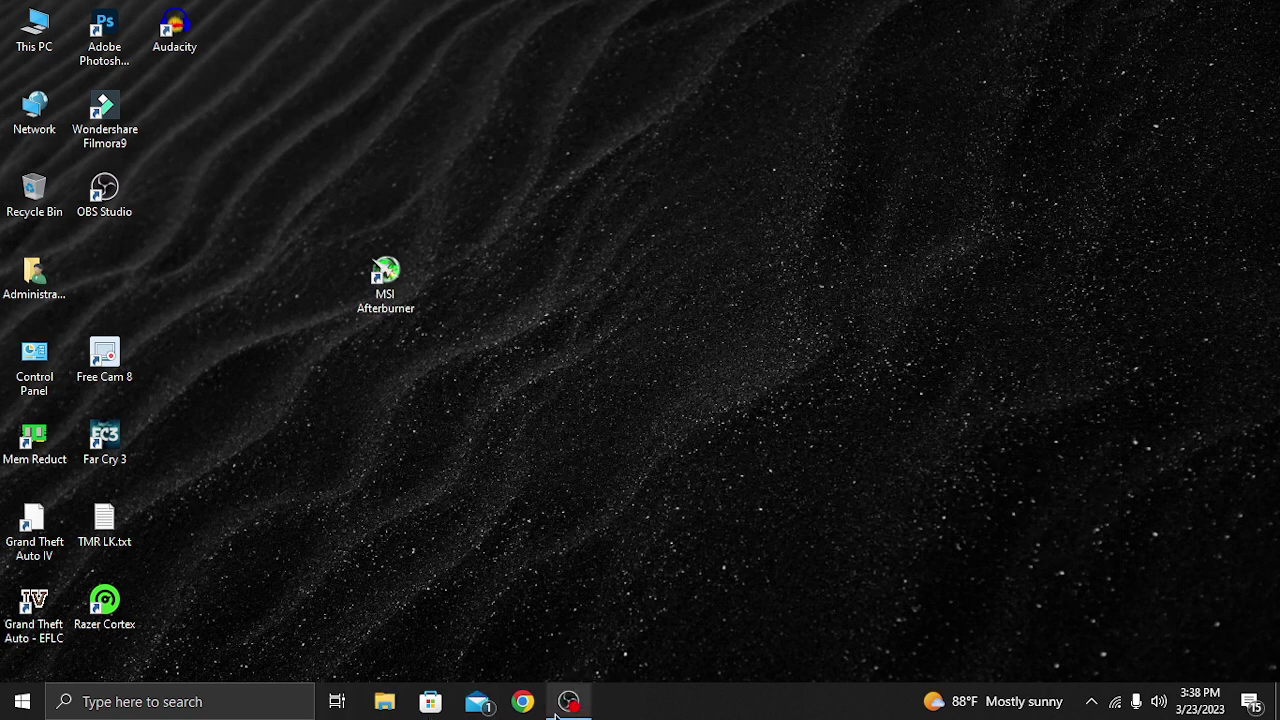
left_click(1091, 703)
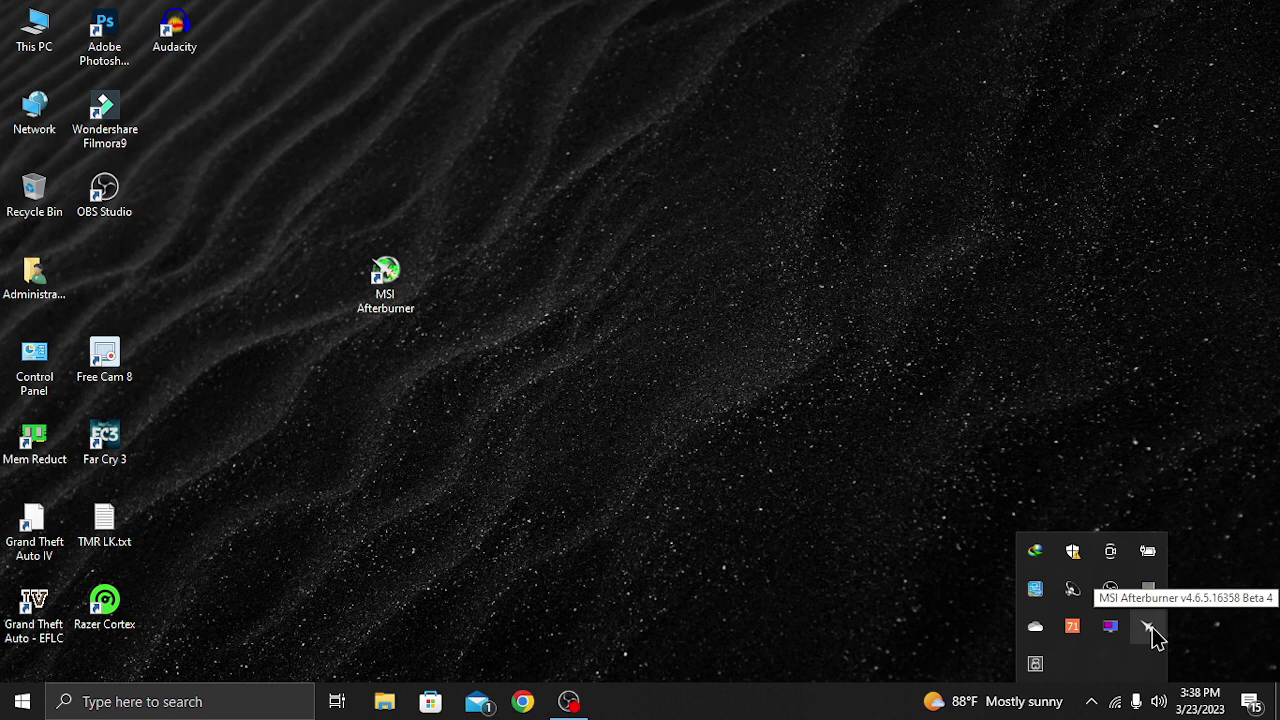
left_click(1149, 627)
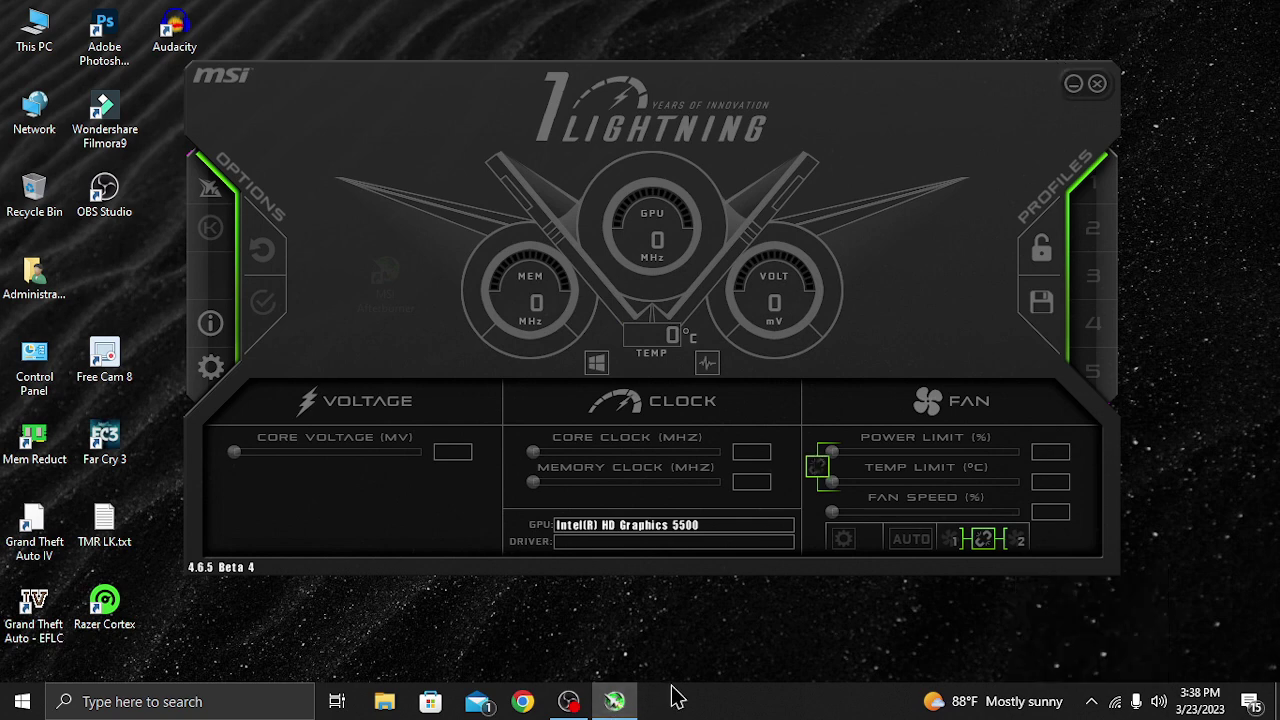
left_click(1092, 703)
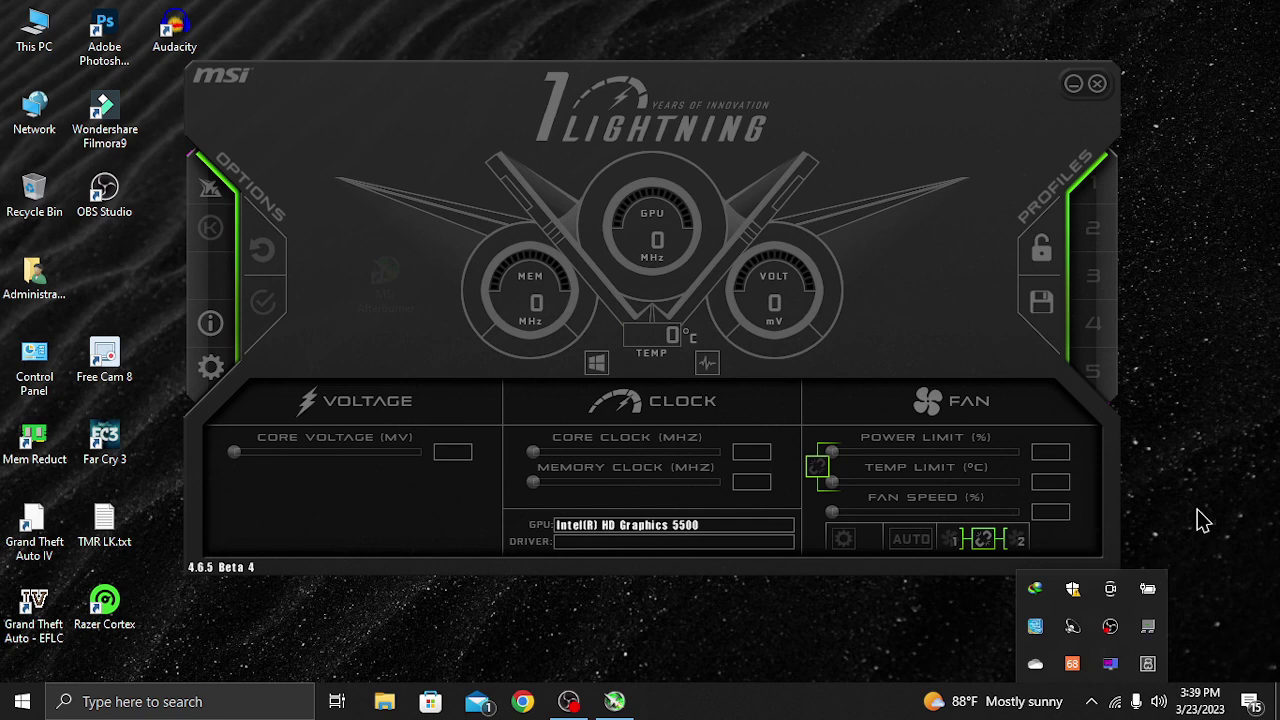
left_click(1092, 703)
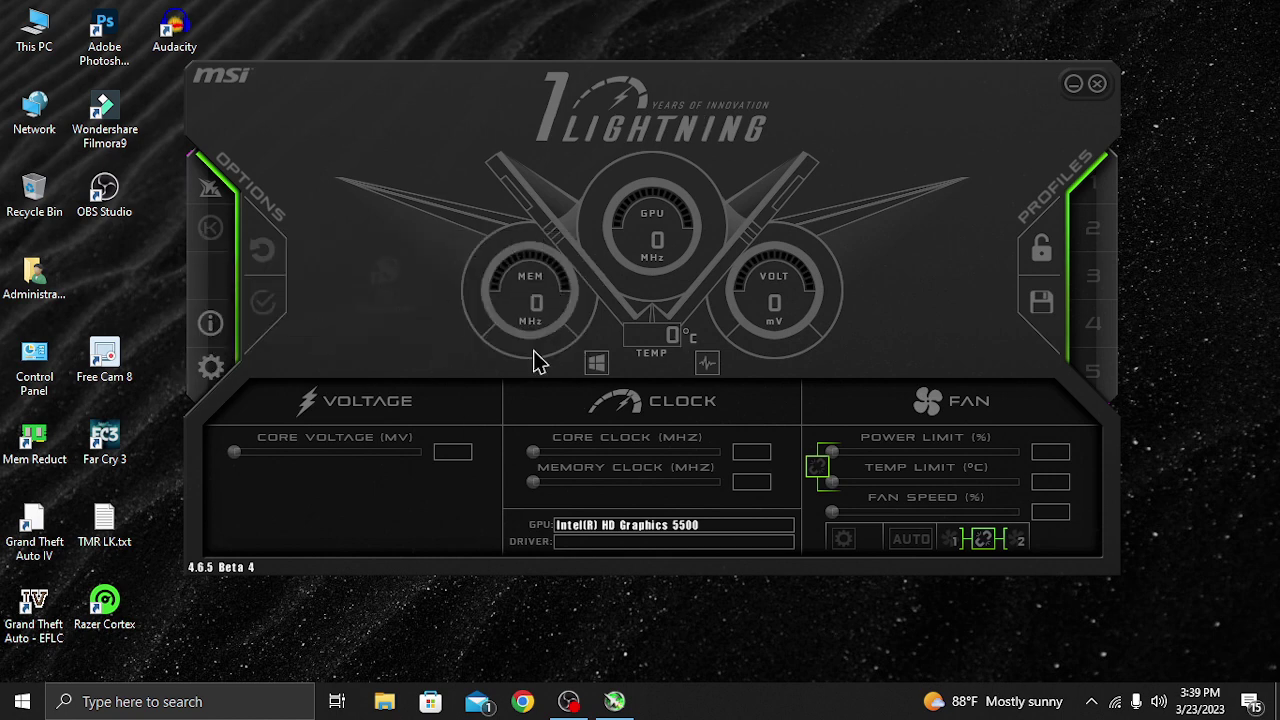
Step: Open the Afterburner properties and go to the hardware monitoring graph settings
left_click(211, 368)
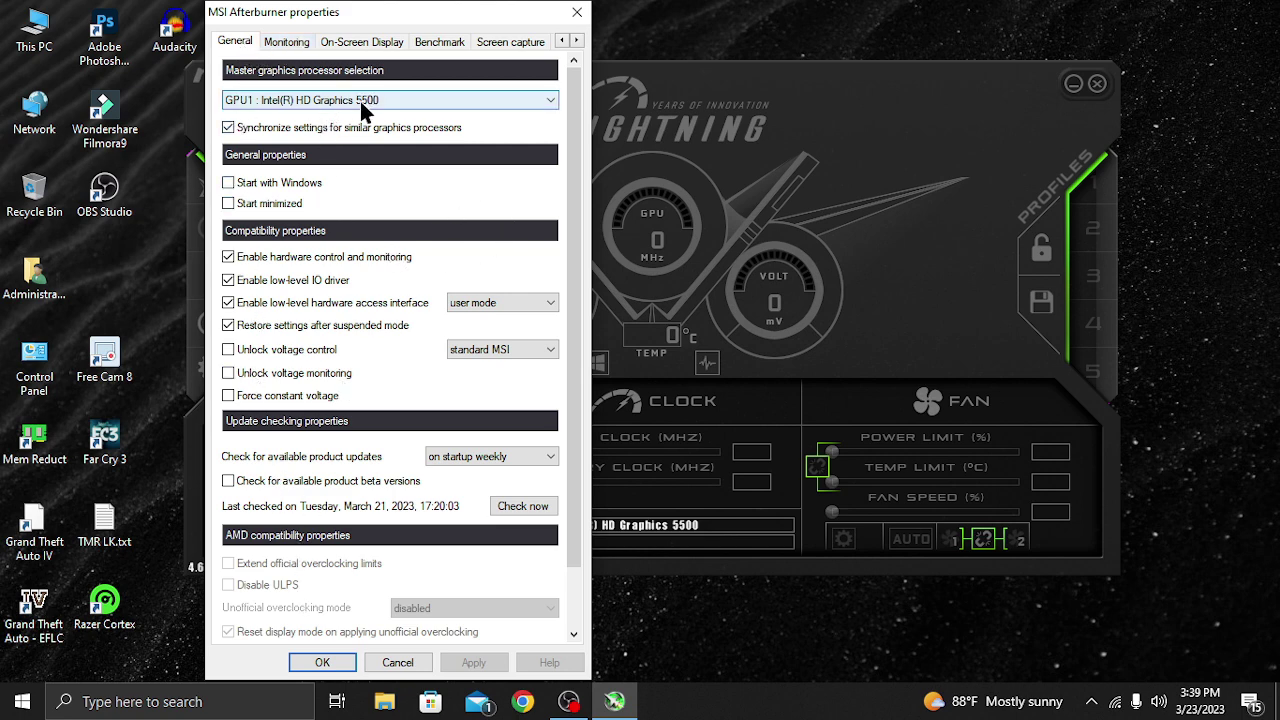
left_click(286, 42)
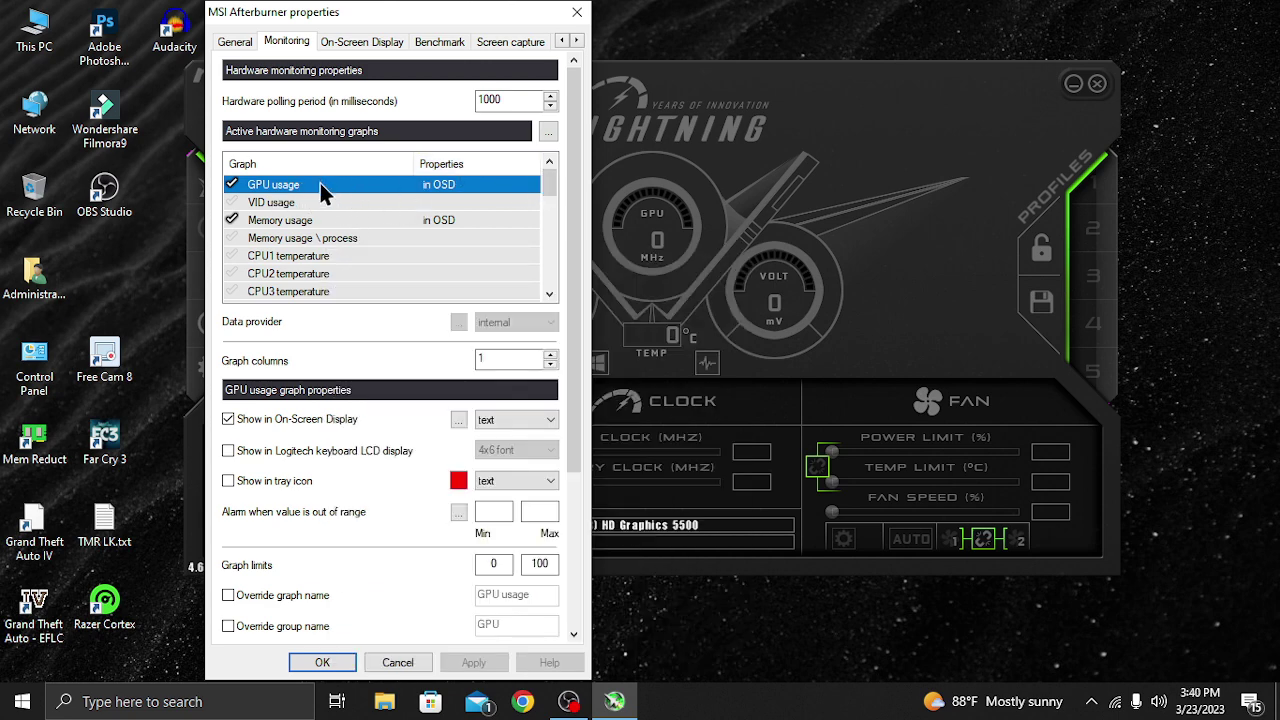
mouse_move(309, 218)
left_click_drag(548, 193, 553, 190)
left_click(232, 202)
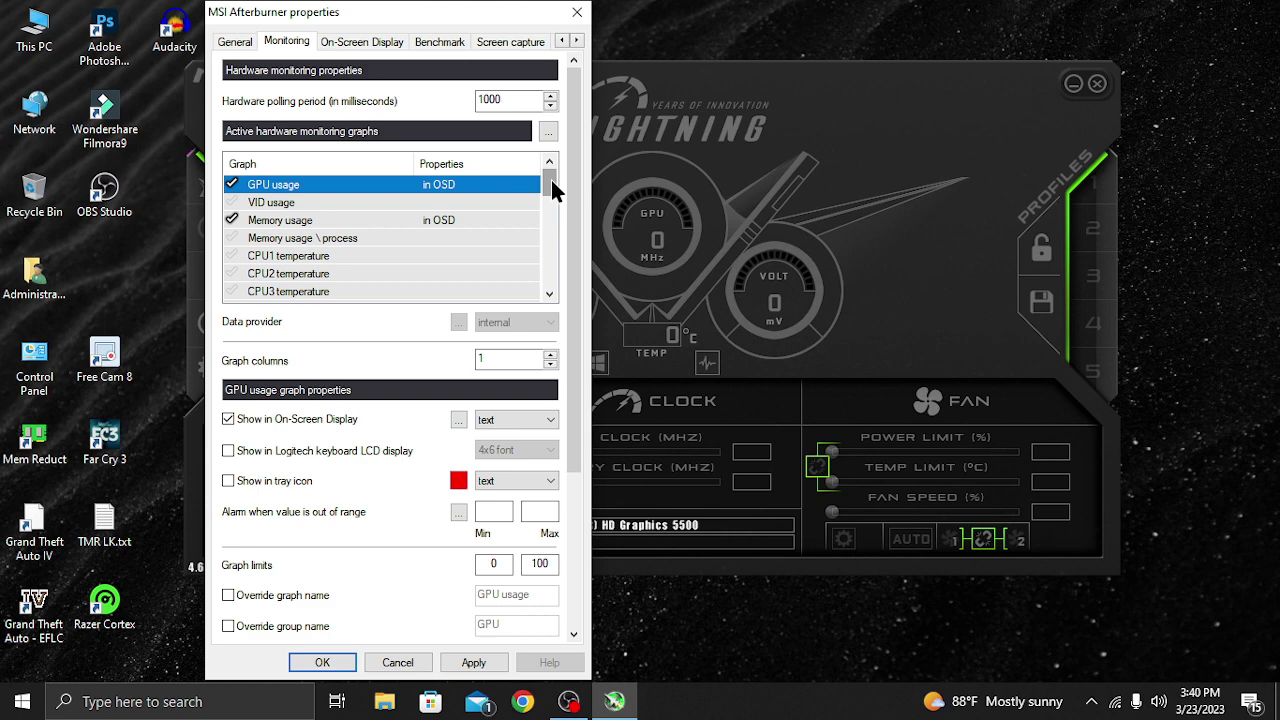
Step: Check which CPU, RAM and framerate graphs are active and shown in the on-screen display
mouse_move(285, 203)
left_click_drag(551, 177, 552, 191)
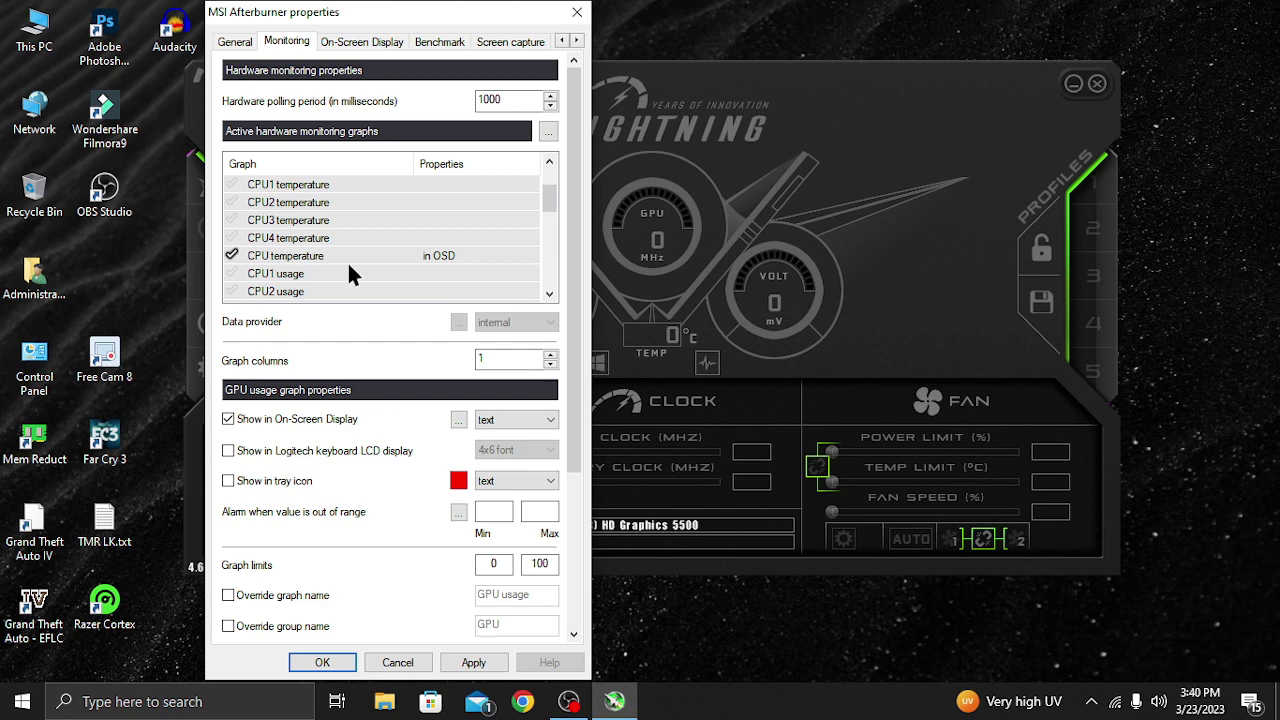
left_click_drag(547, 202, 551, 224)
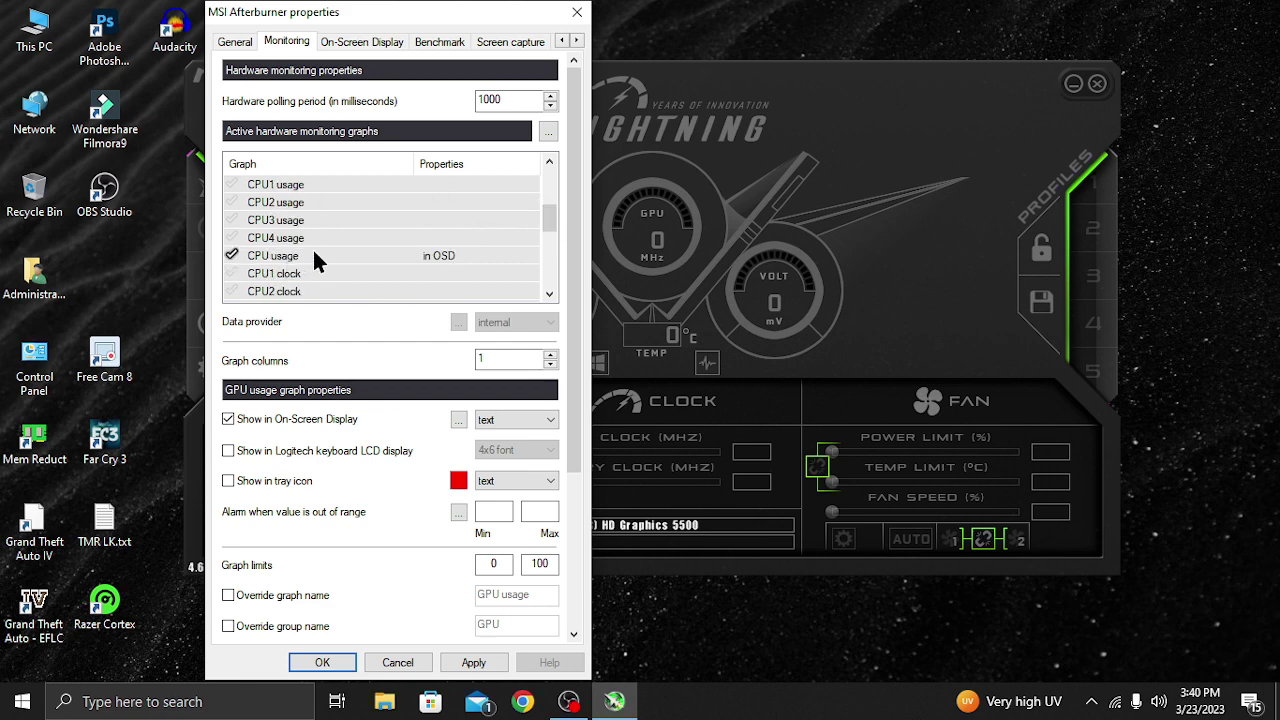
left_click_drag(539, 208, 554, 244)
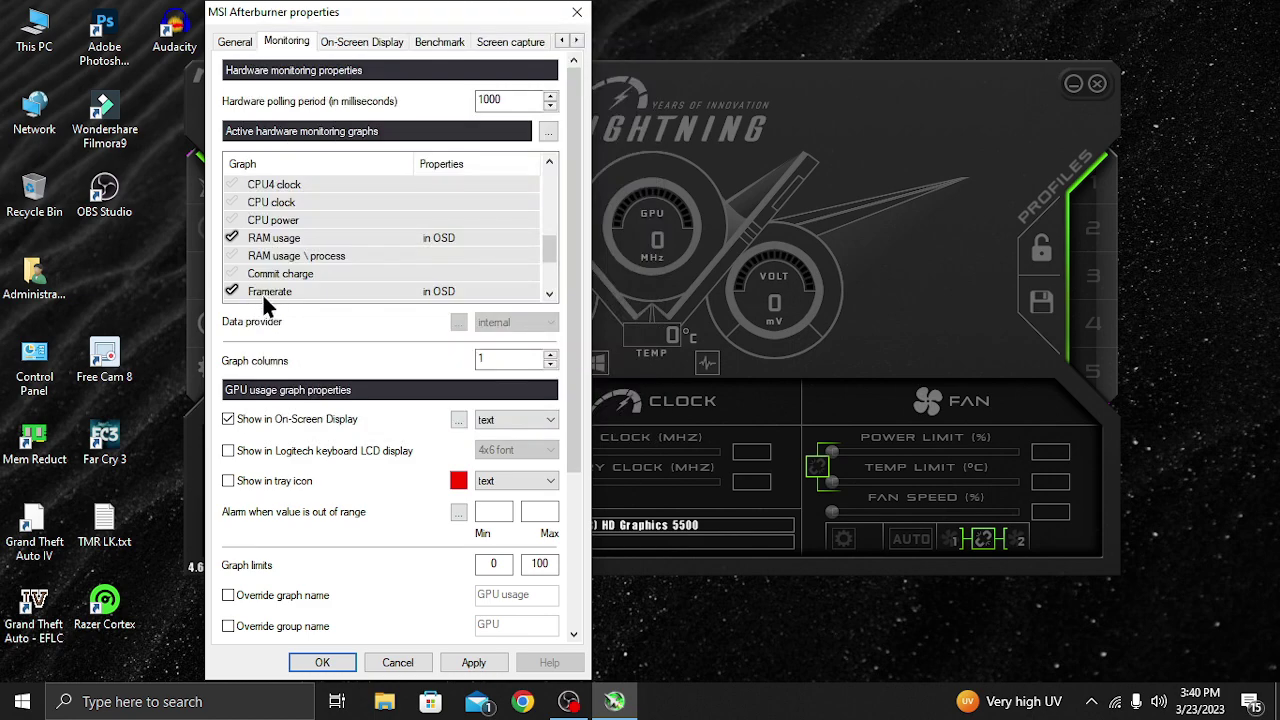
left_click_drag(550, 242, 567, 178)
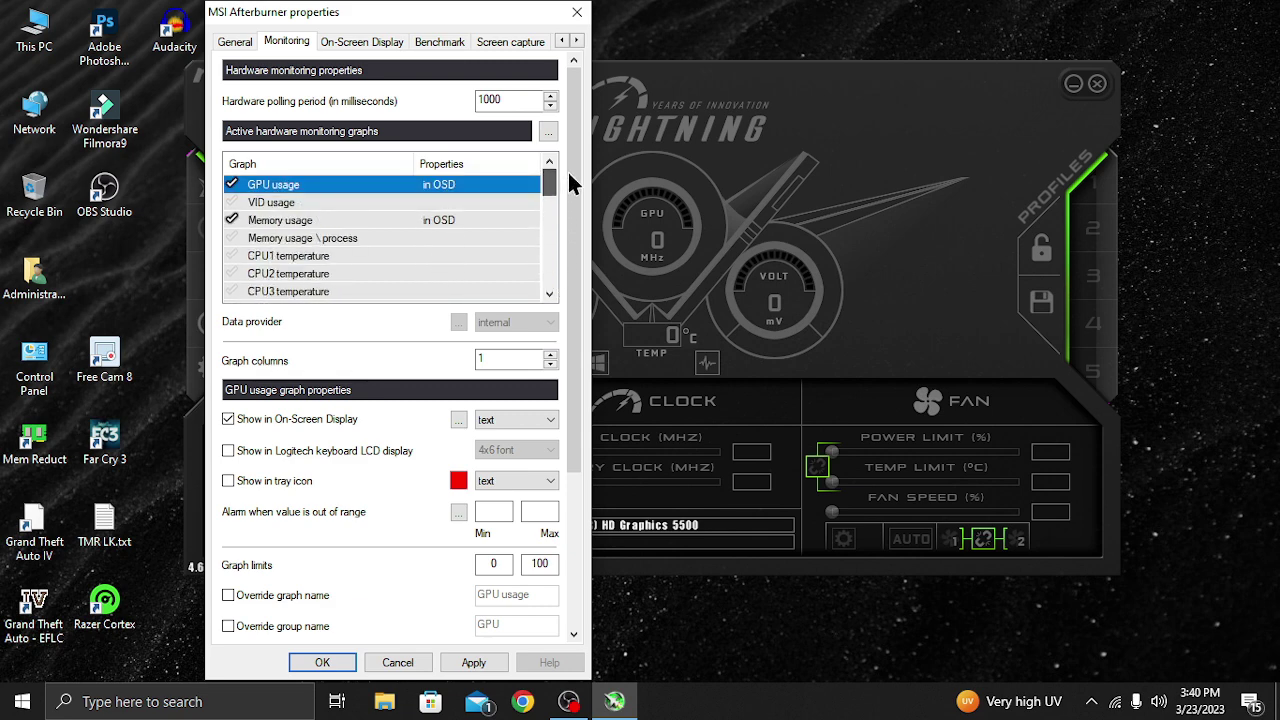
left_click(545, 243)
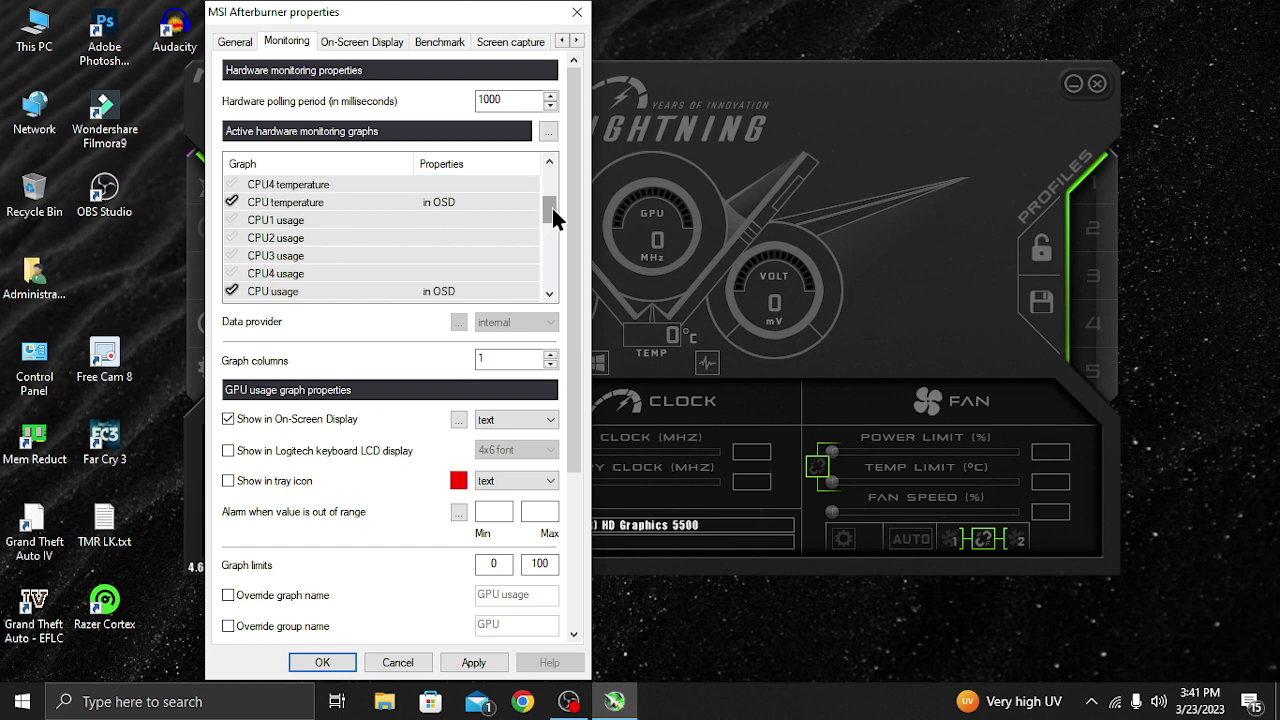
left_click_drag(551, 205, 561, 158)
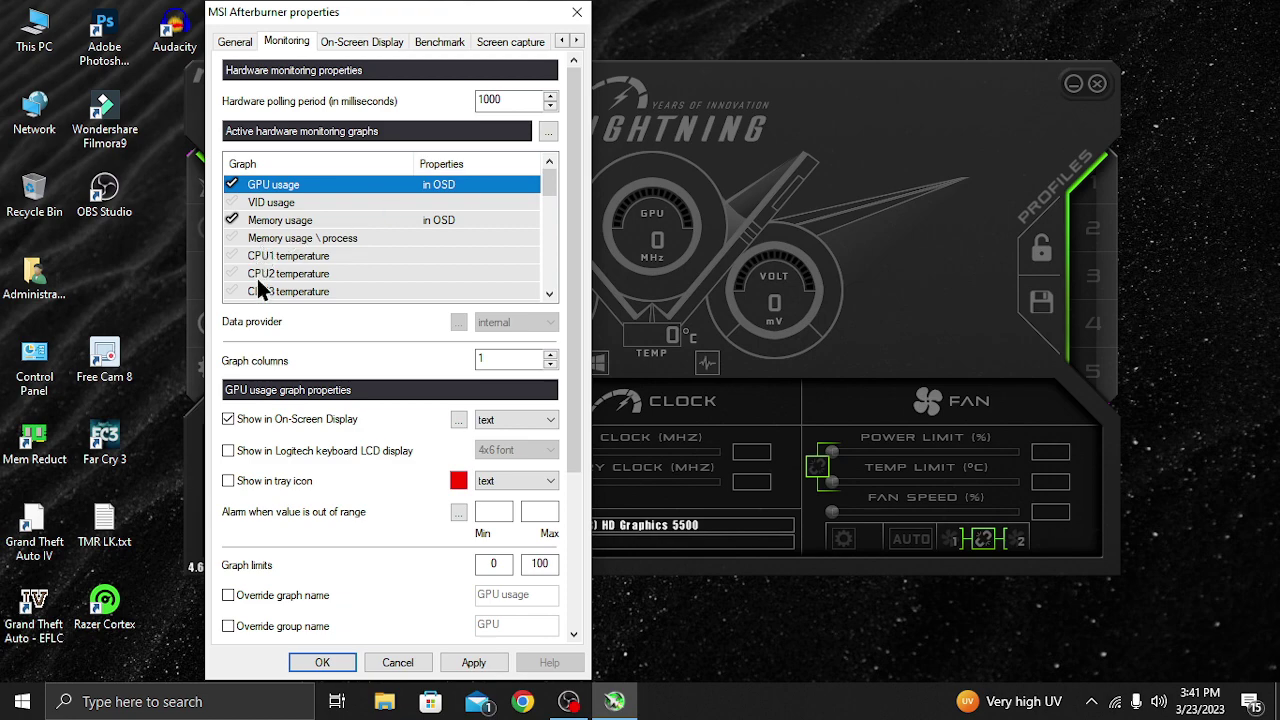
Step: Check the activation tickmarks and the Show in On-Screen Display option for the GPU usage and Memory usage graphs
left_click(528, 220)
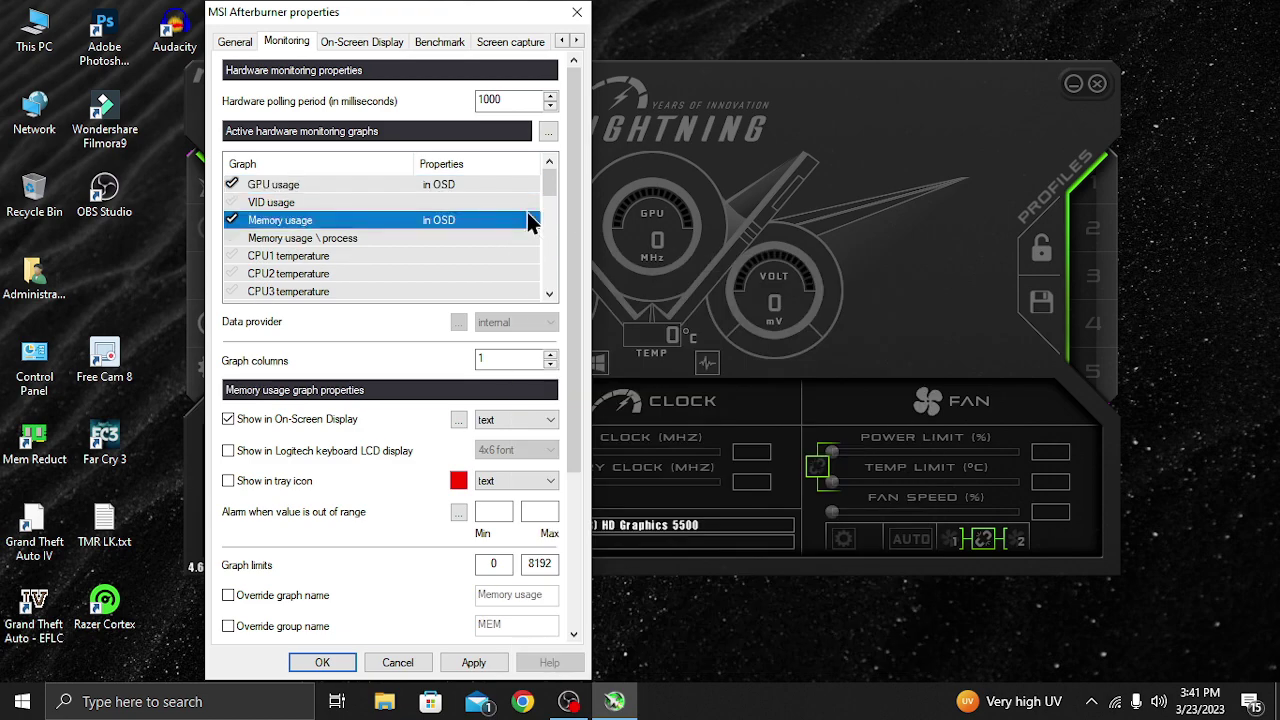
left_click(416, 190)
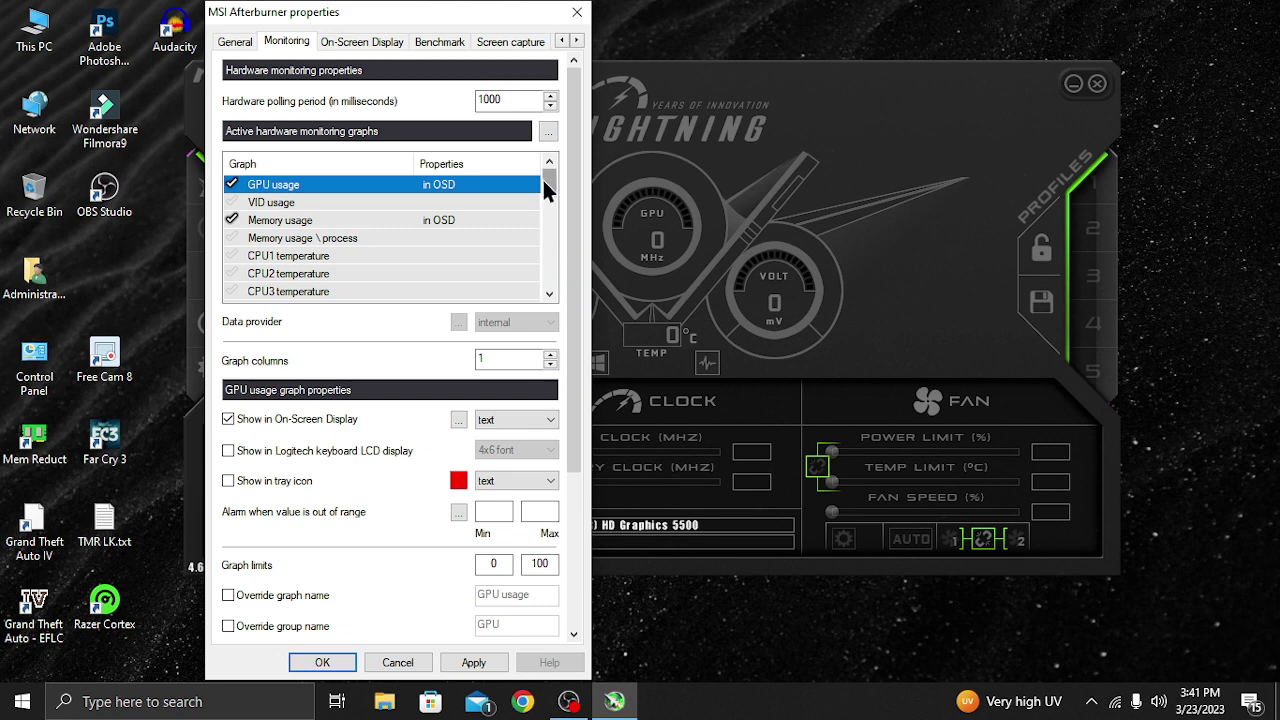
left_click(233, 184)
left_click(233, 184)
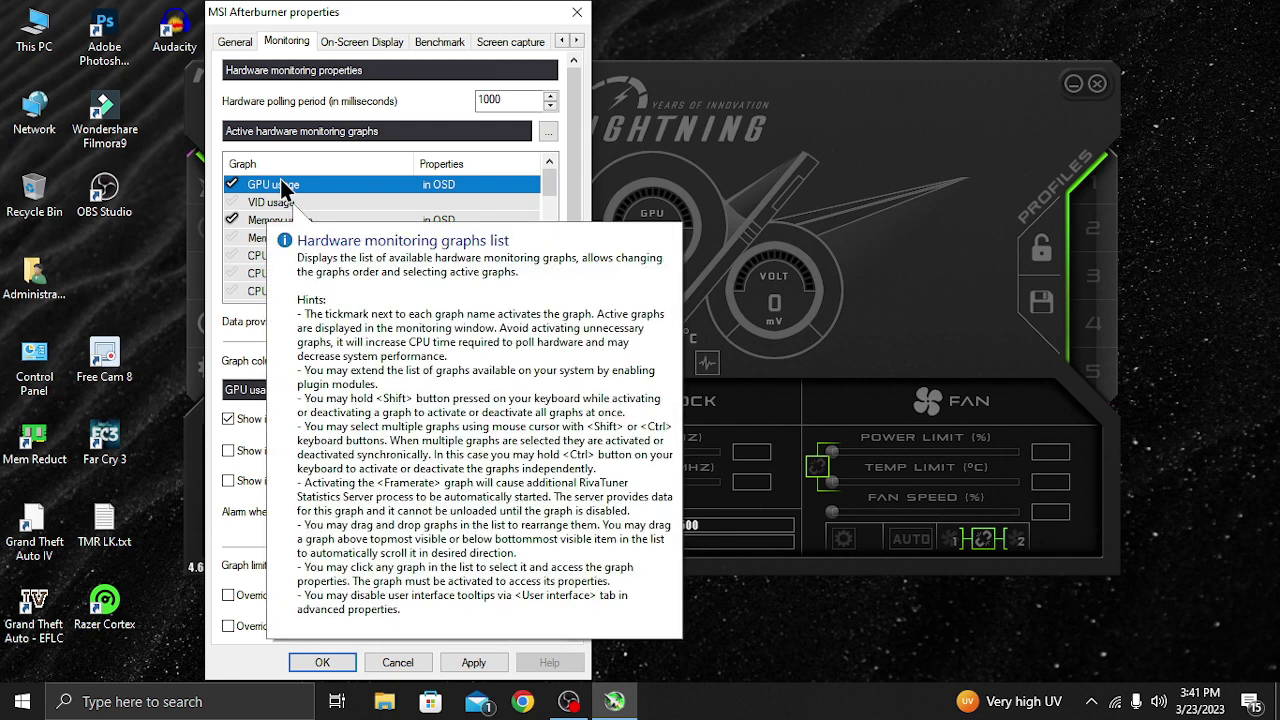
left_click(268, 222)
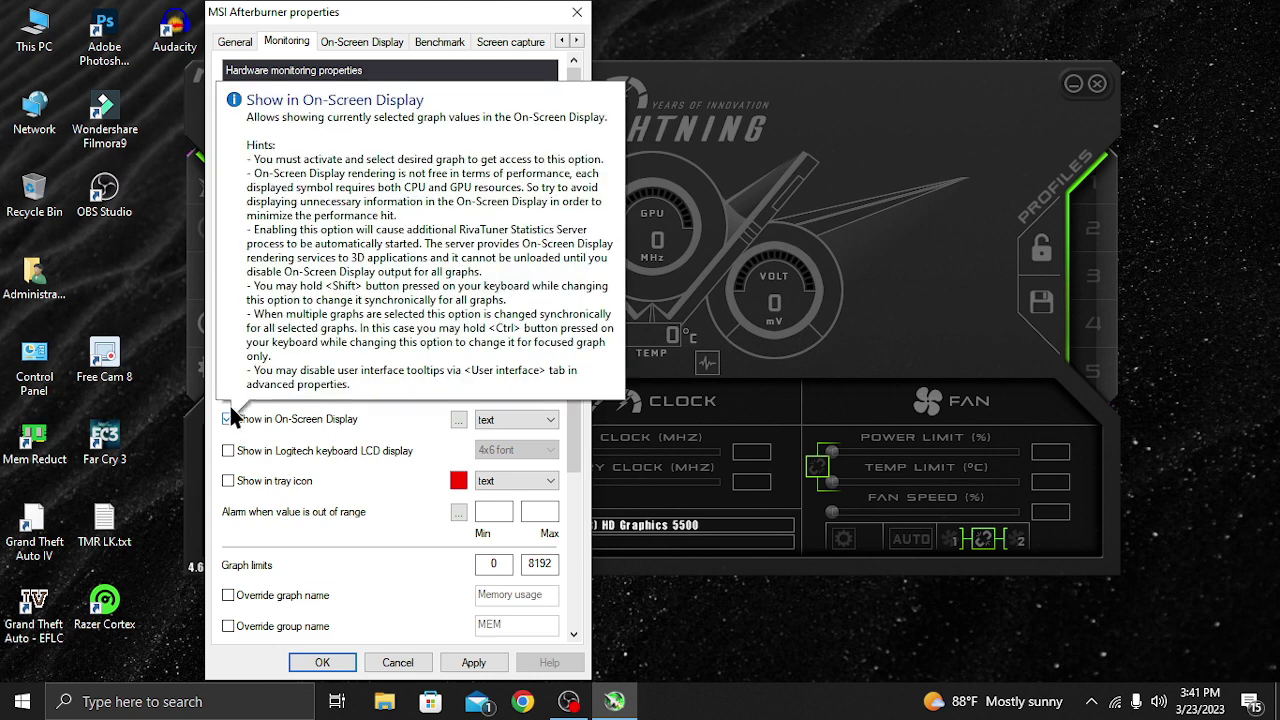
left_click(506, 187)
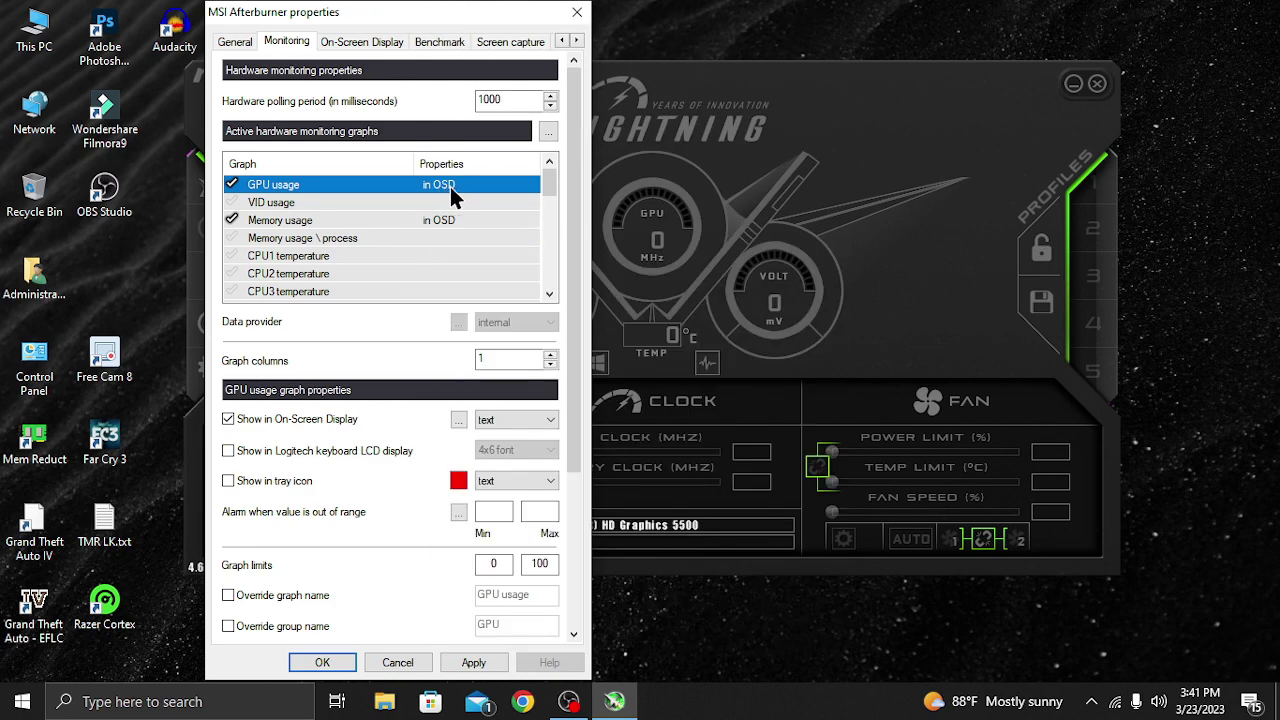
left_click_drag(555, 177, 588, 175)
Step: Examine the On-Screen Display hotkeys and the Benchmark recording settings
mouse_move(343, 243)
left_click(352, 44)
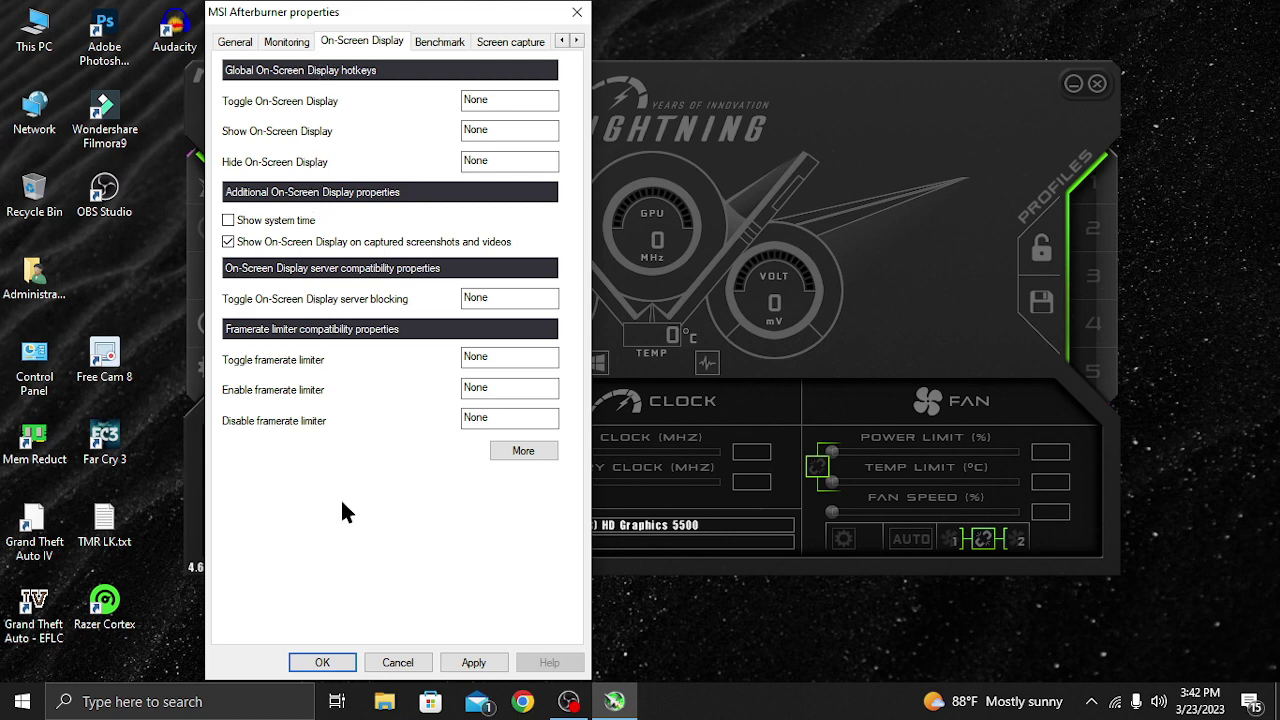
left_click(427, 48)
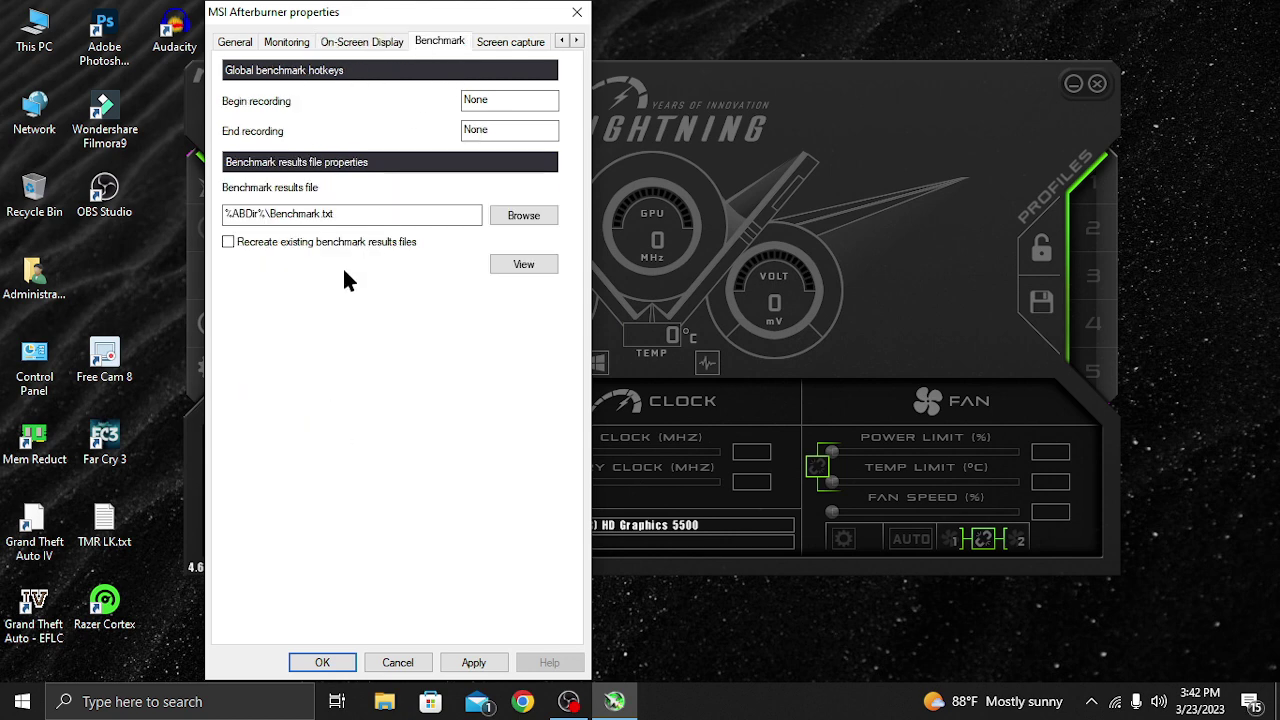
Step: Review the screen capture and video capture settings, including their hotkeys, formats and output folders
left_click(505, 44)
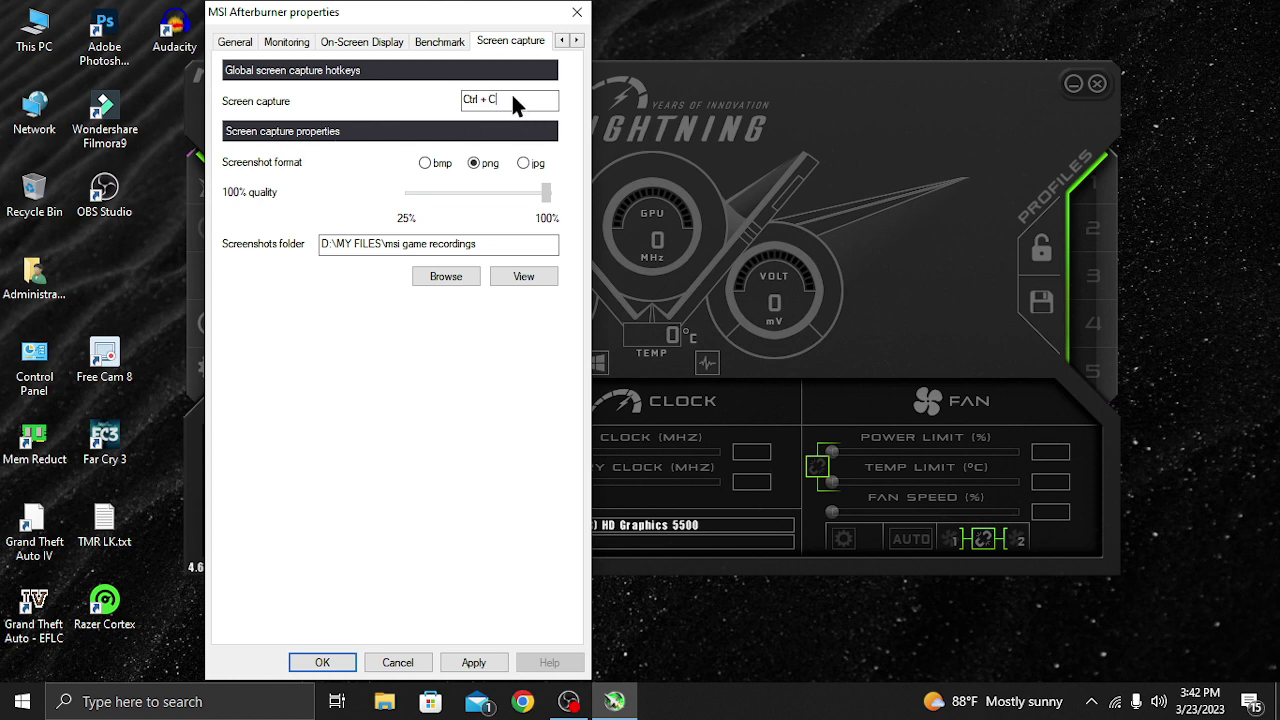
mouse_move(512, 97)
double_click(576, 41)
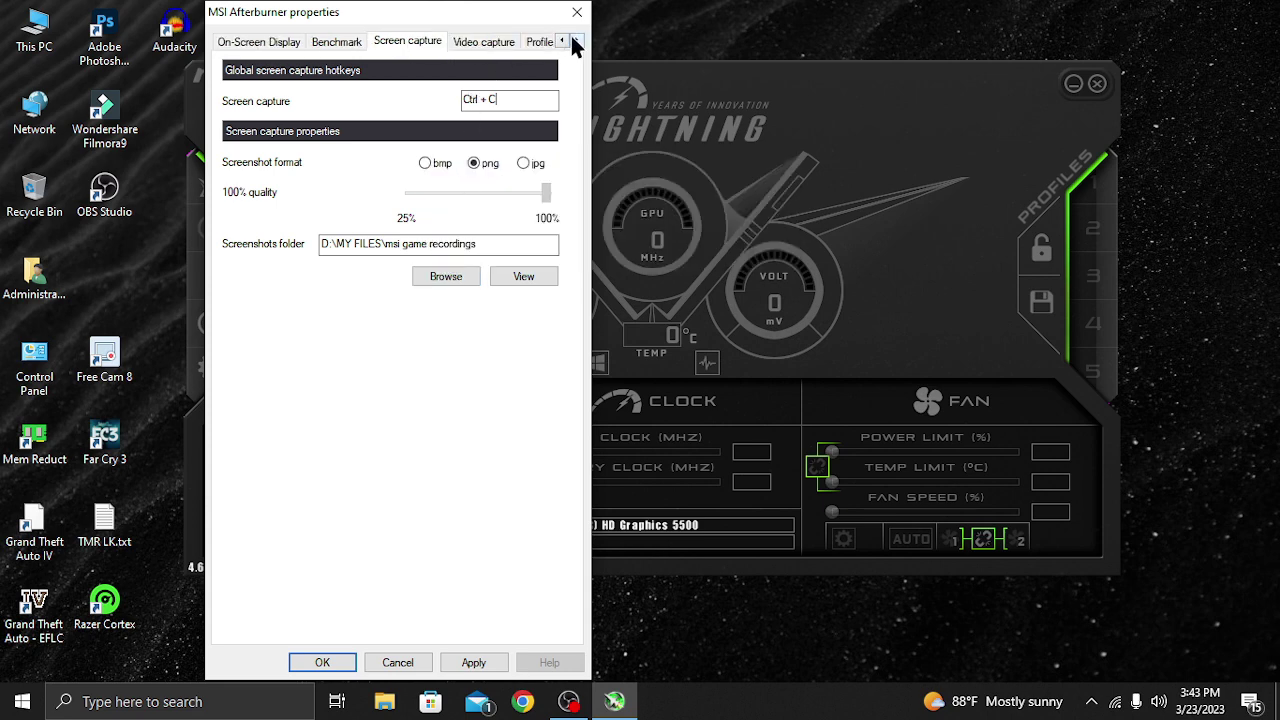
left_click(492, 44)
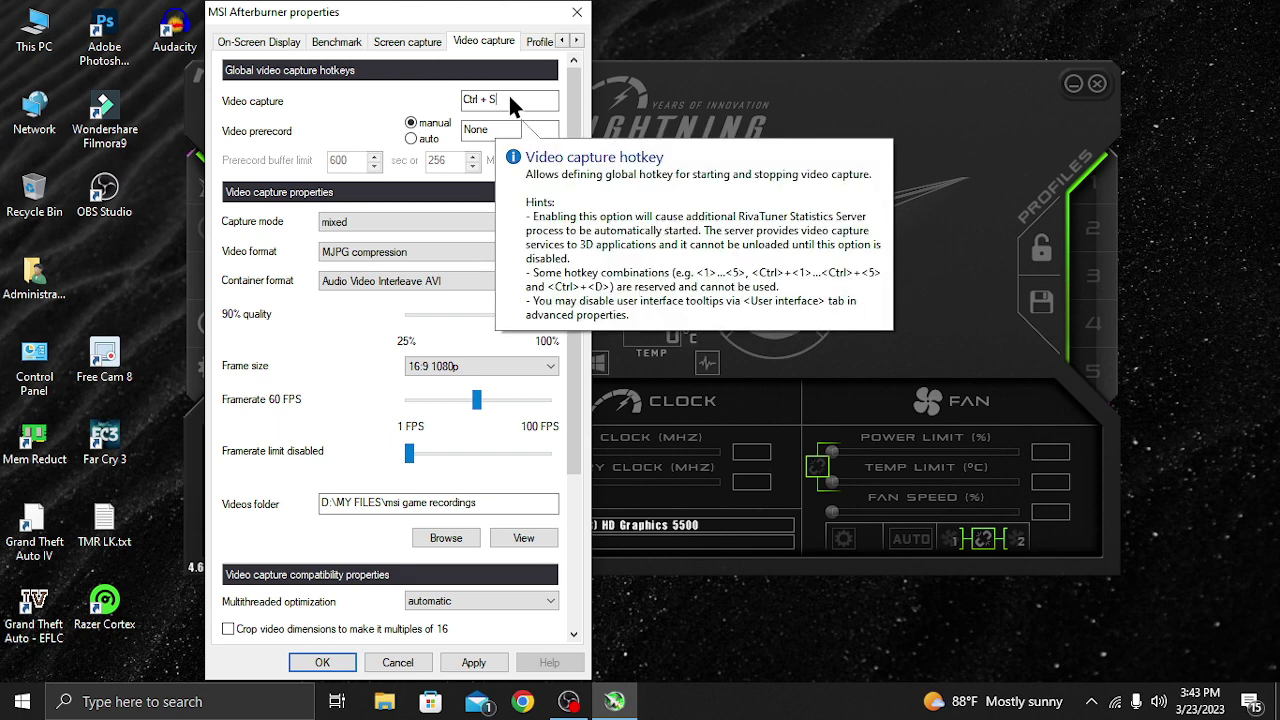
Step: Set video capture to mixed mode, the Audio Video Interleave AVI container format and a 16:9 1080p frame size
left_click(420, 223)
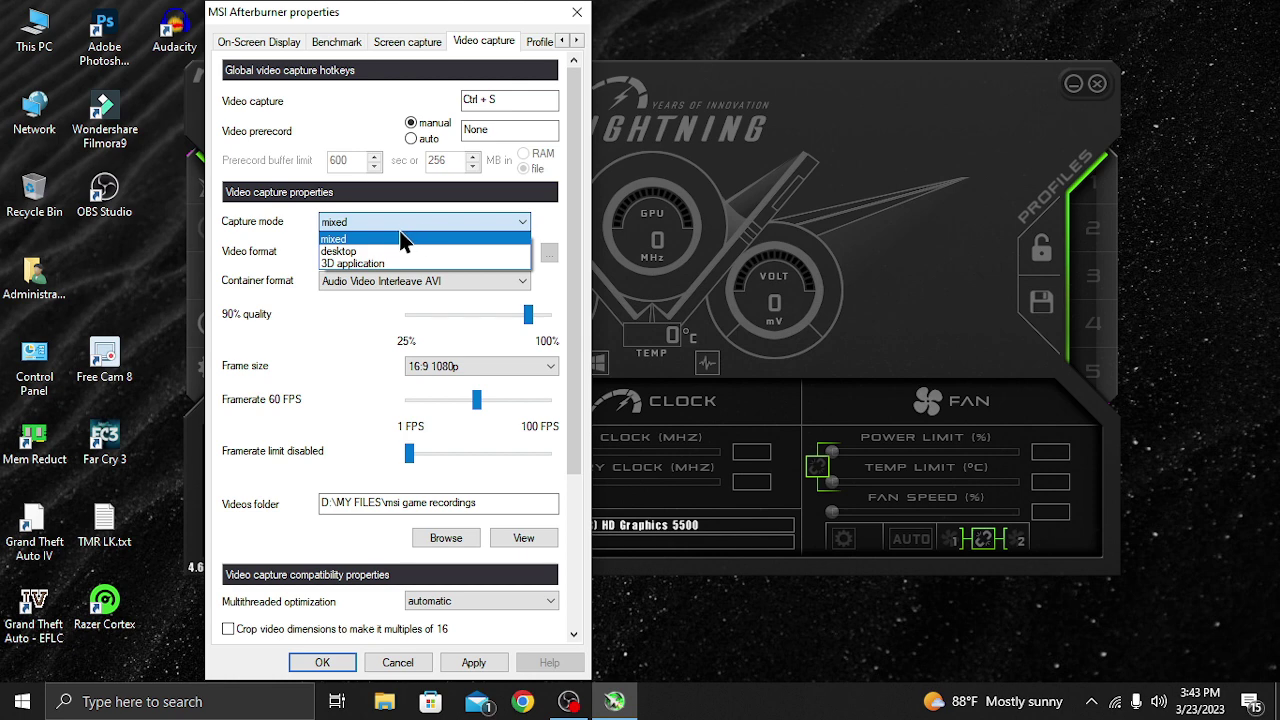
left_click(364, 238)
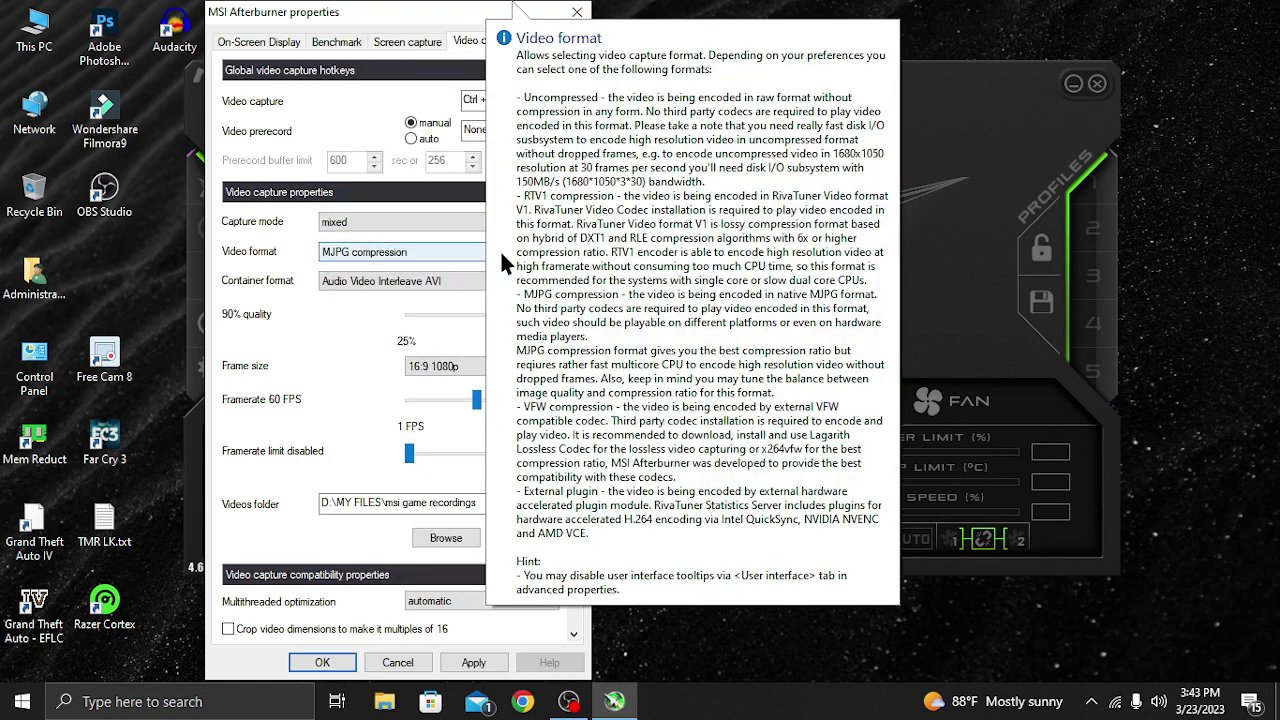
left_click(408, 283)
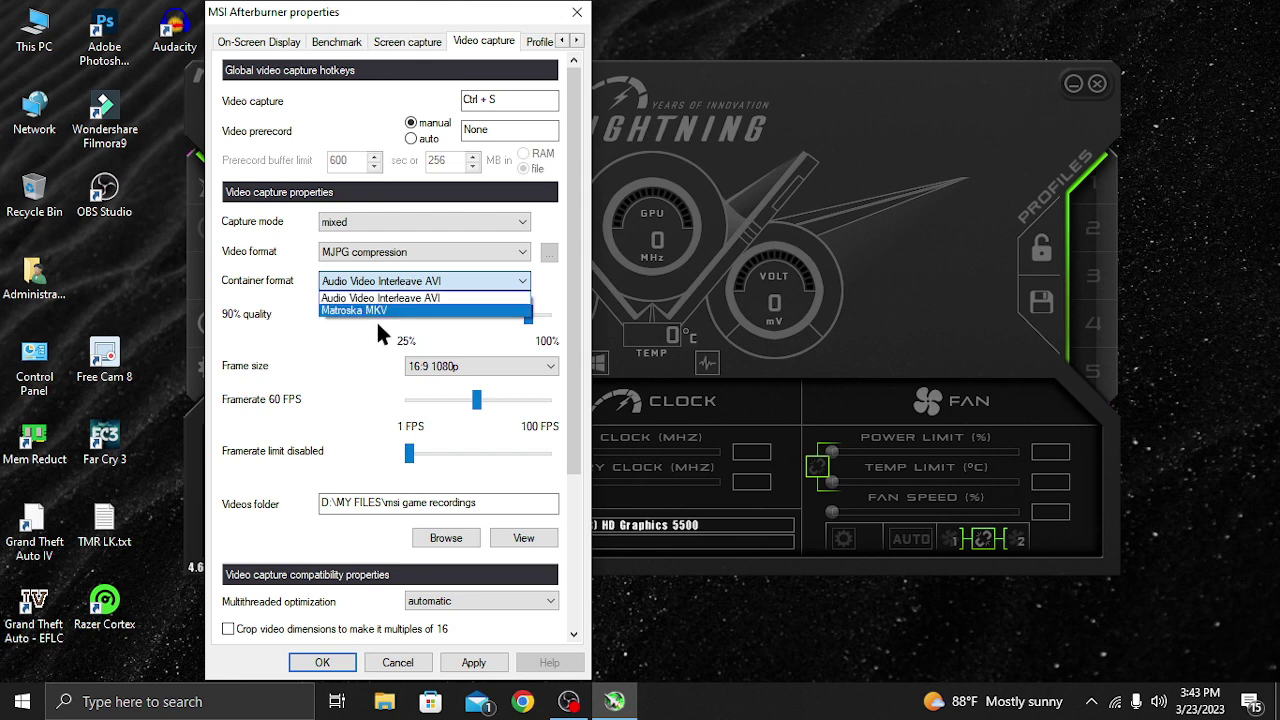
left_click(390, 296)
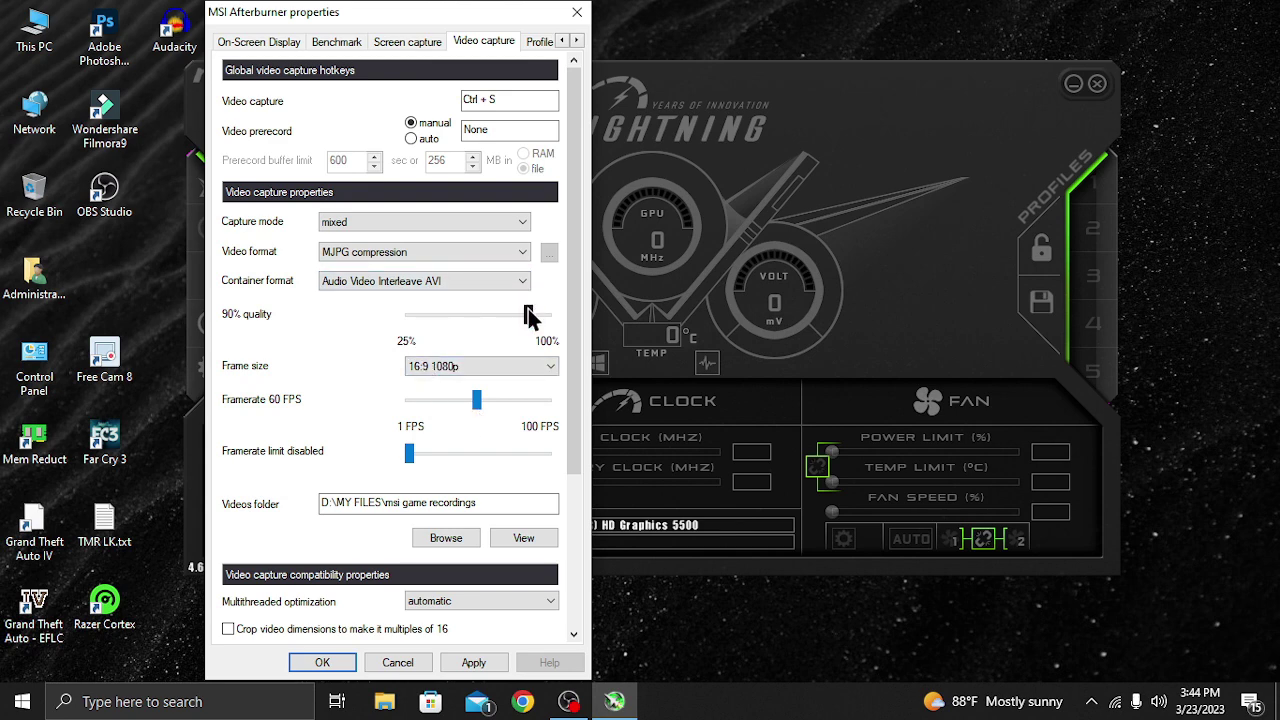
mouse_move(529, 317)
left_click(443, 366)
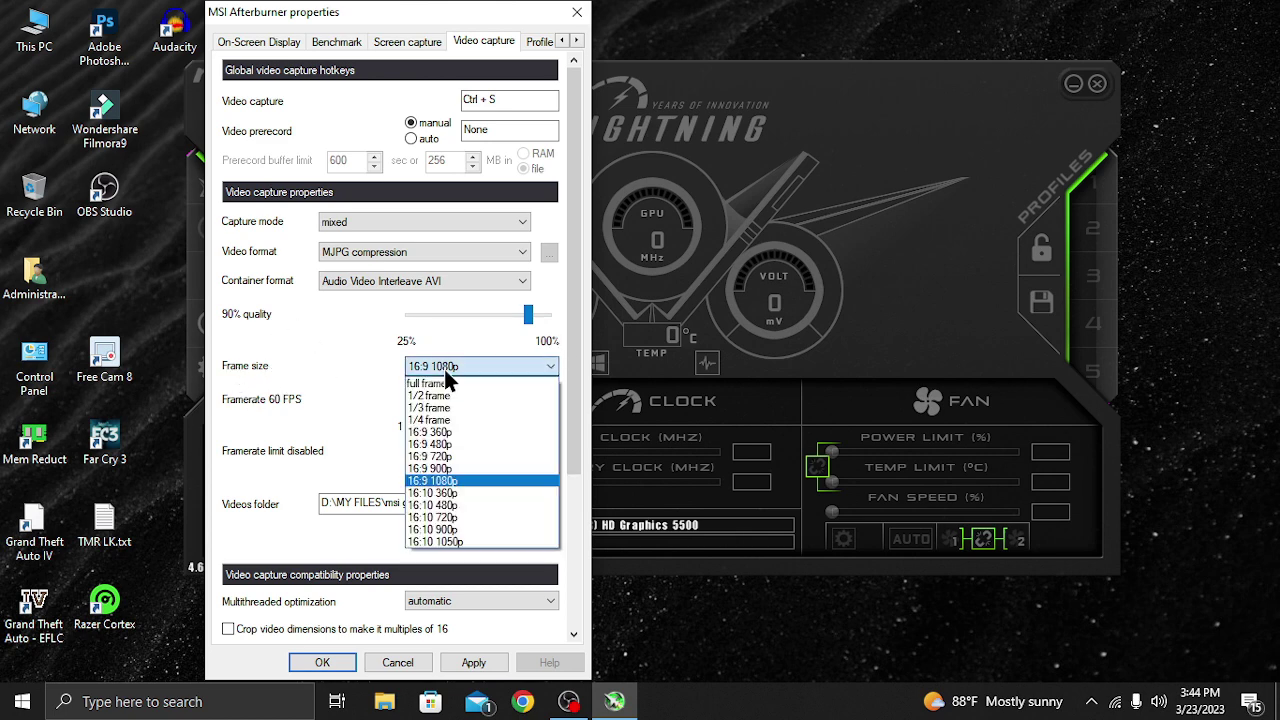
left_click(453, 481)
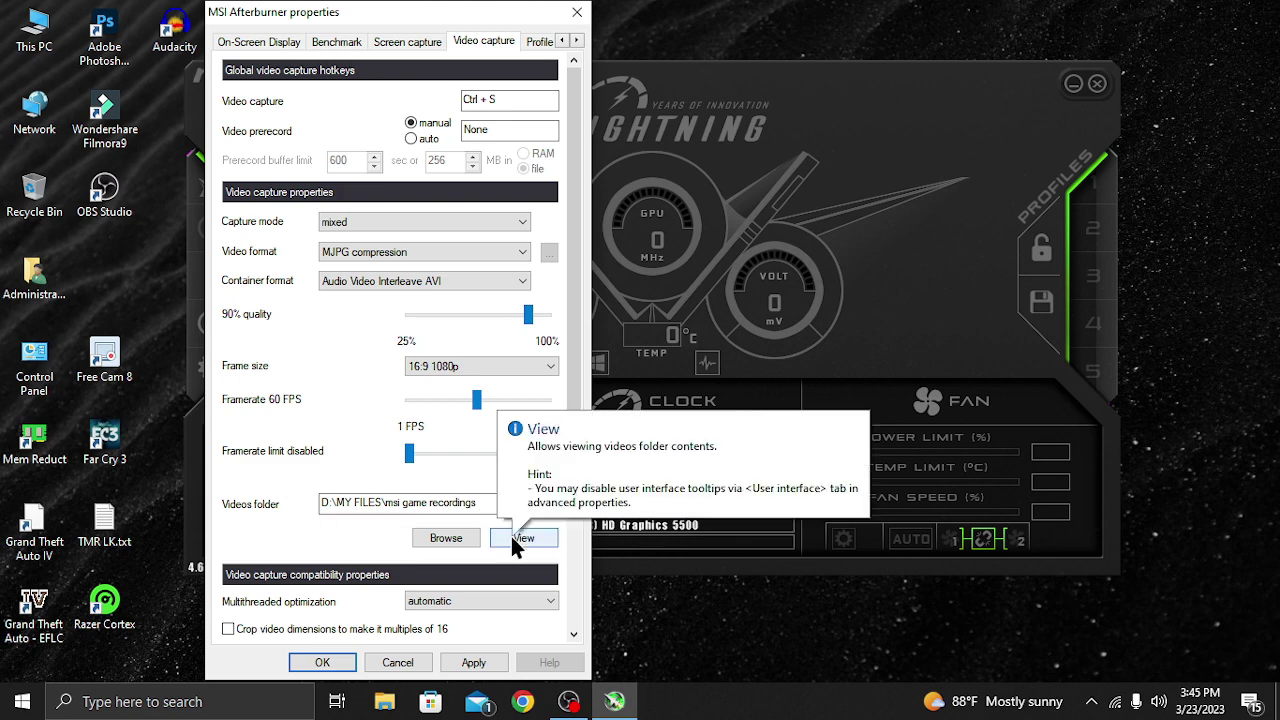
Step: Review the audio capture properties, the profile settings and the user interface settings
left_click_drag(575, 400, 560, 646)
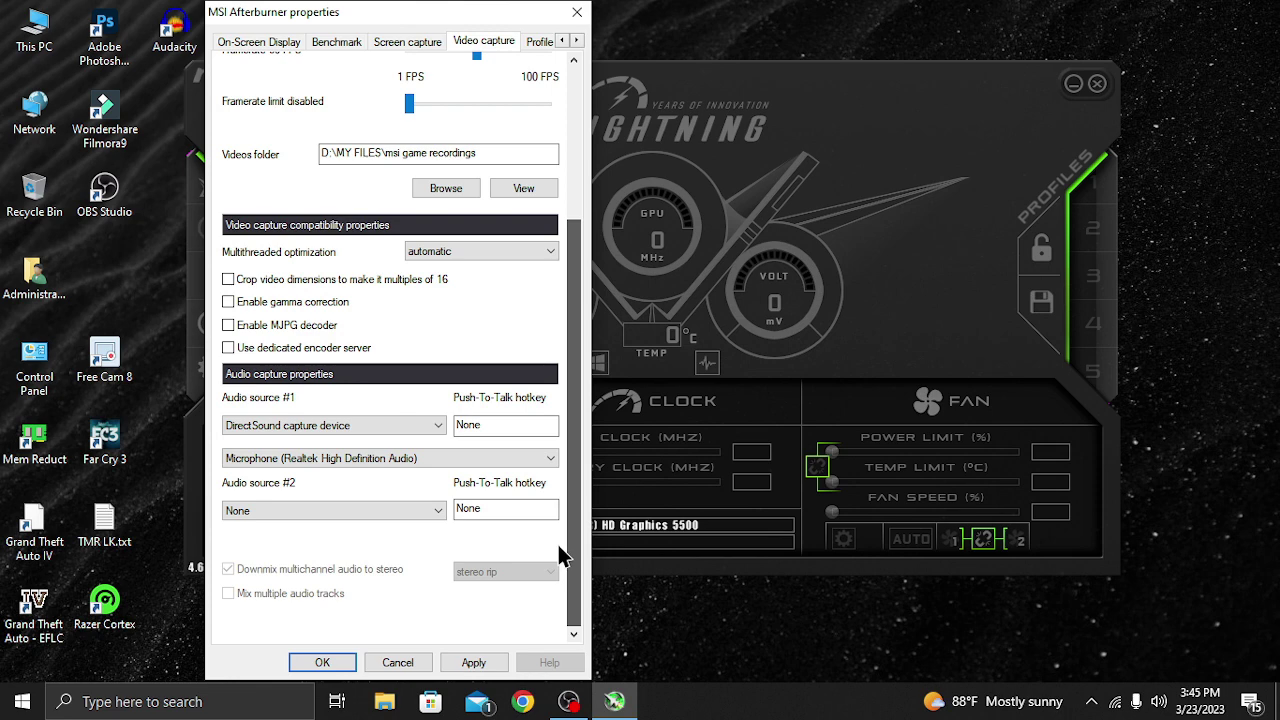
scroll(560, 555, "up", 5)
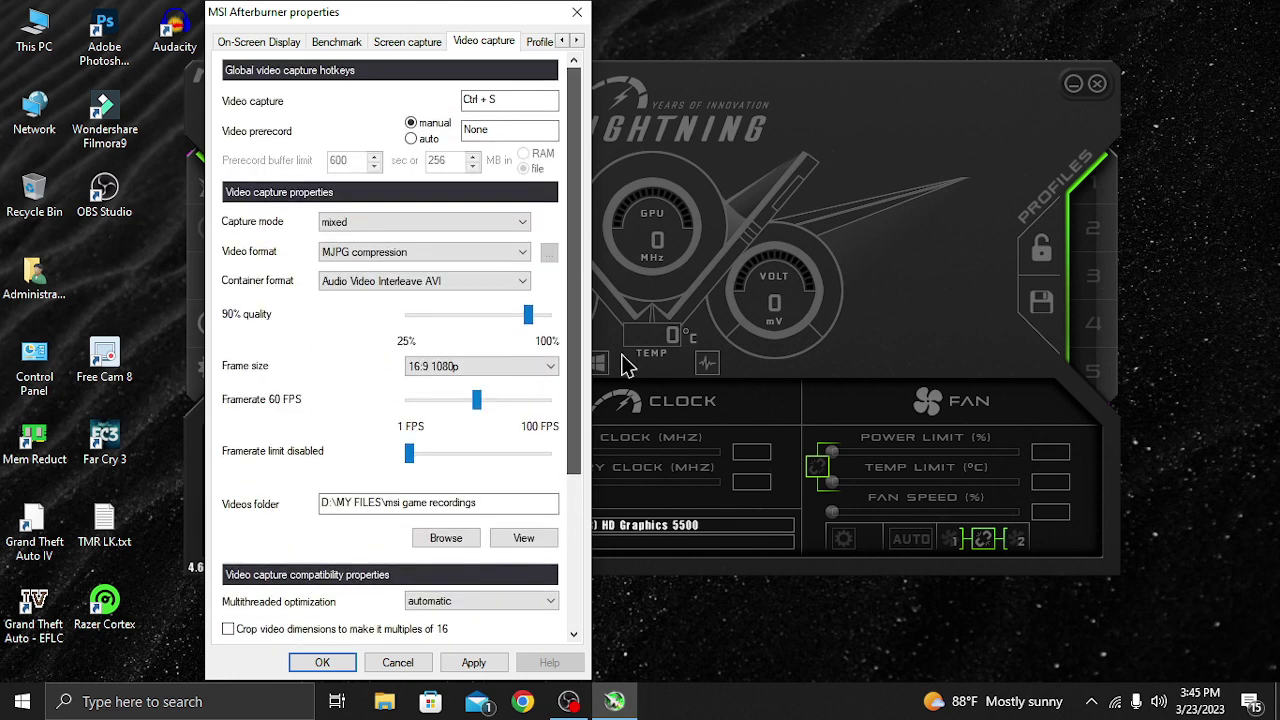
left_click(530, 40)
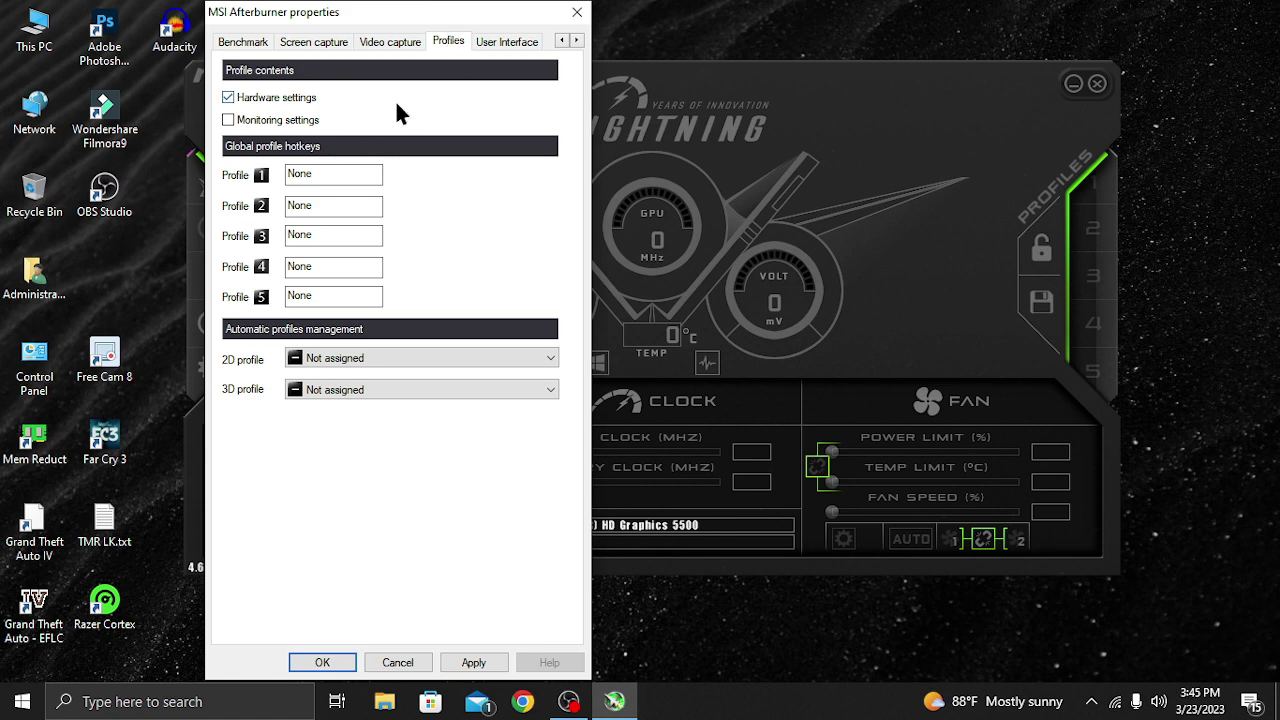
left_click(507, 45)
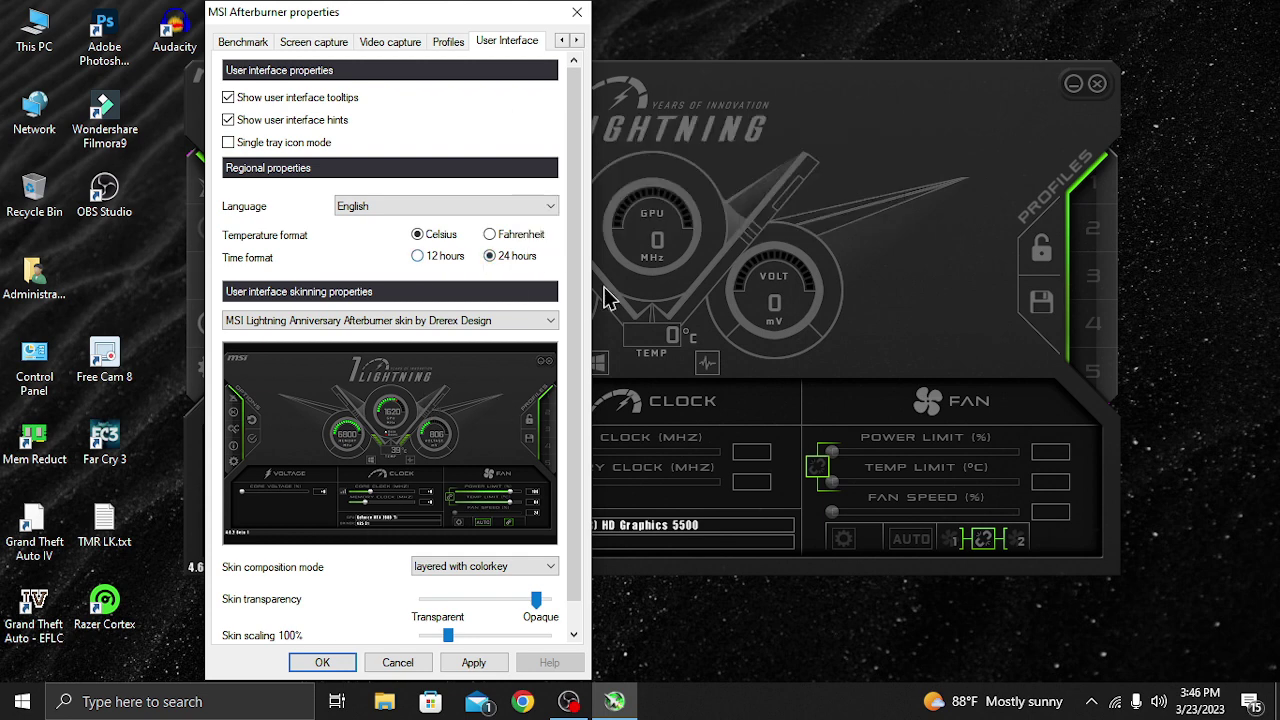
scroll(572, 309, "down", 1)
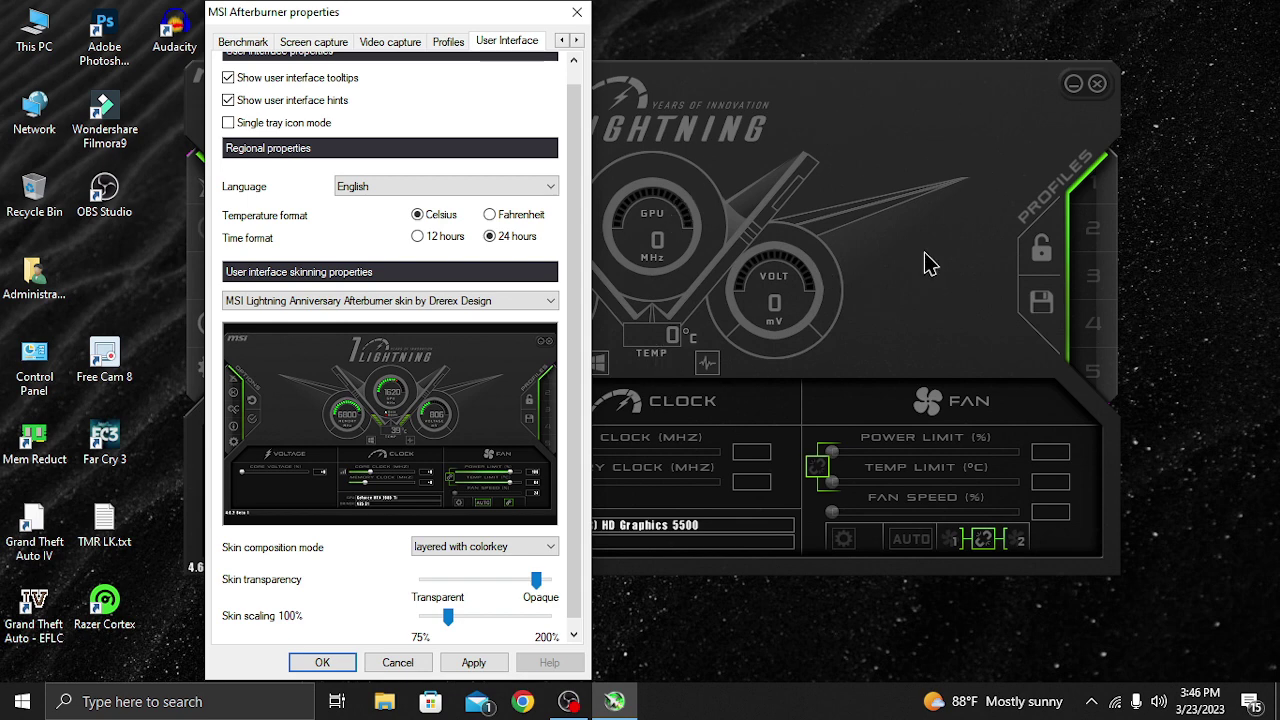
Step: Preview the MSI Big Navi, Cyborg White, Dragon Army, Tech and Gaming Z interface skins
left_click(498, 299)
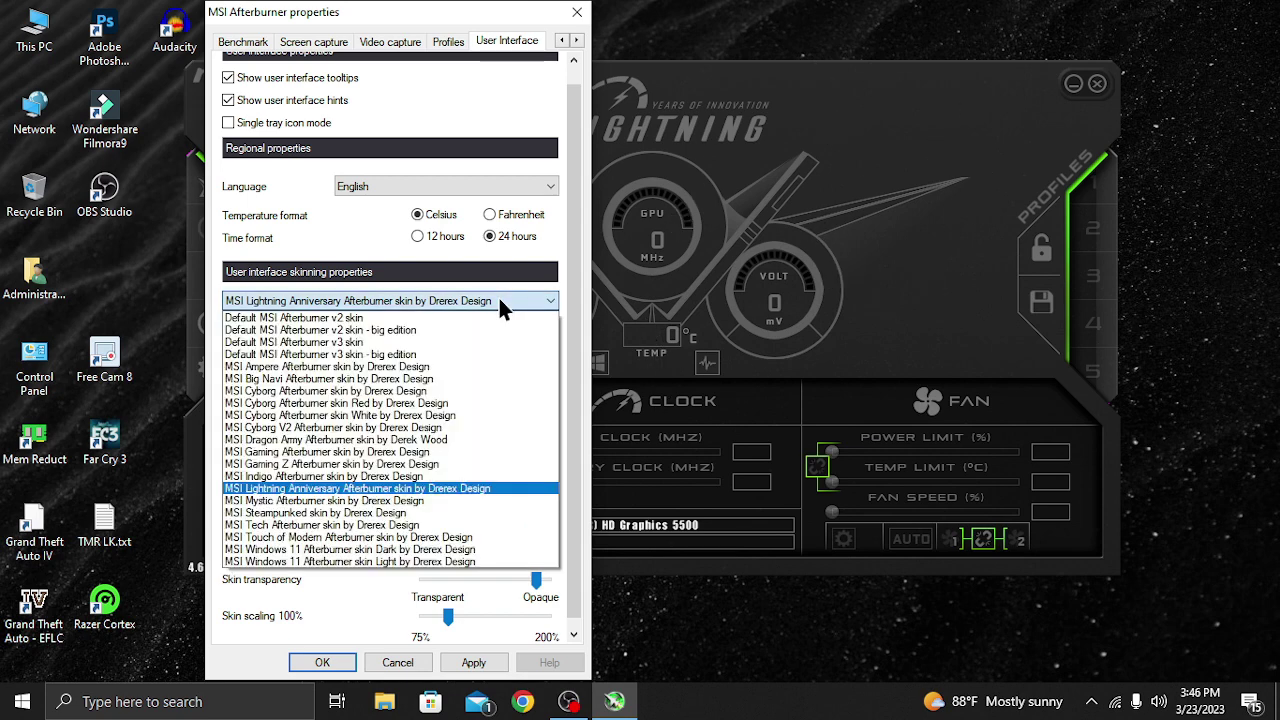
left_click(452, 377)
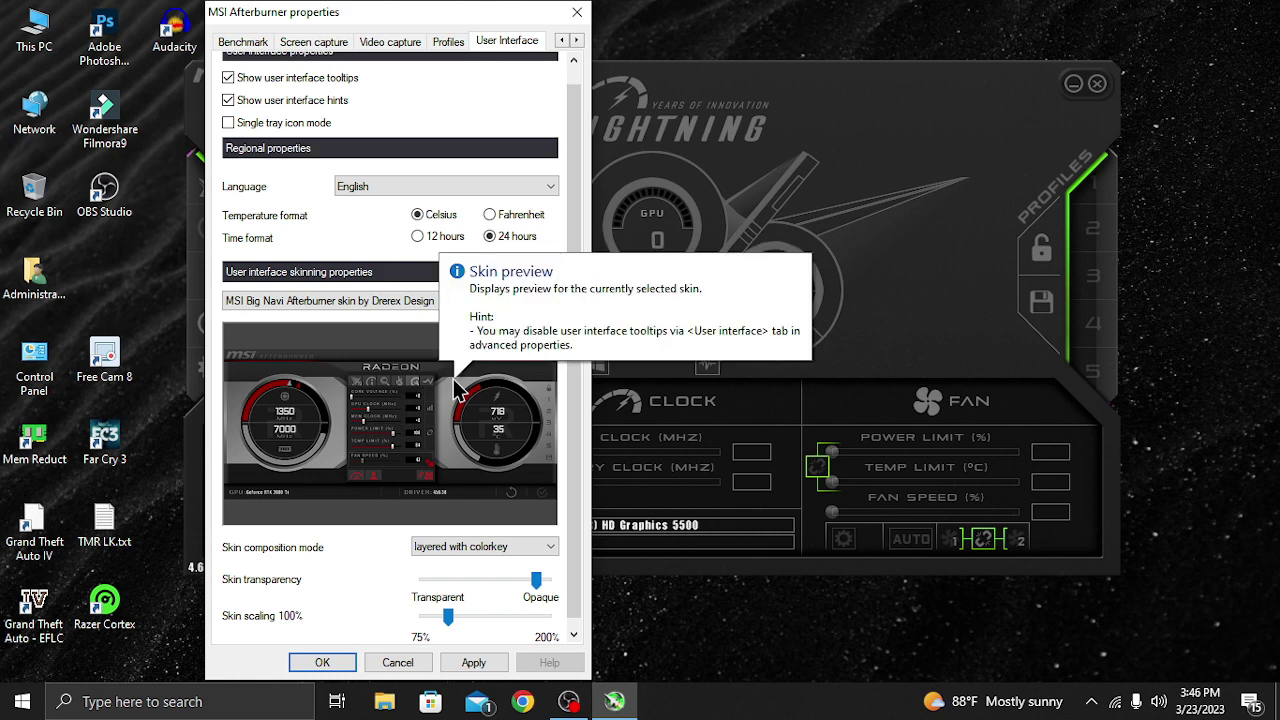
left_click(509, 302)
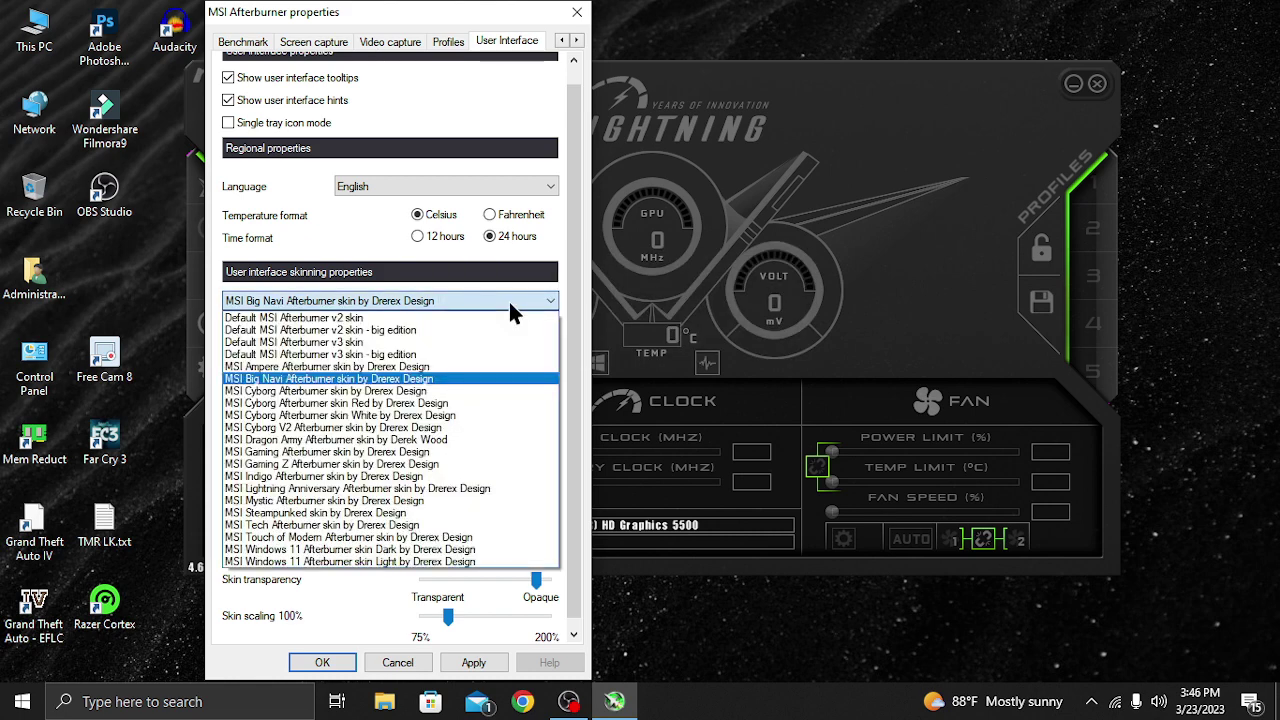
left_click(428, 415)
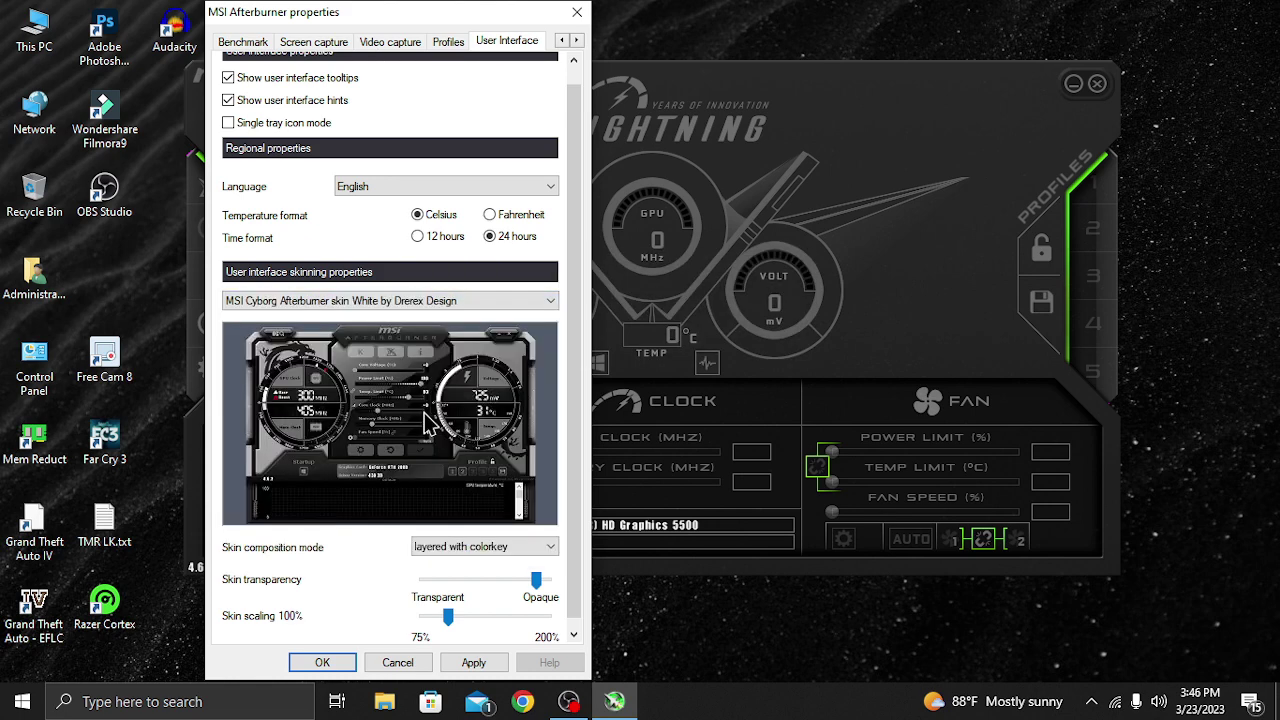
left_click(492, 304)
left_click(420, 437)
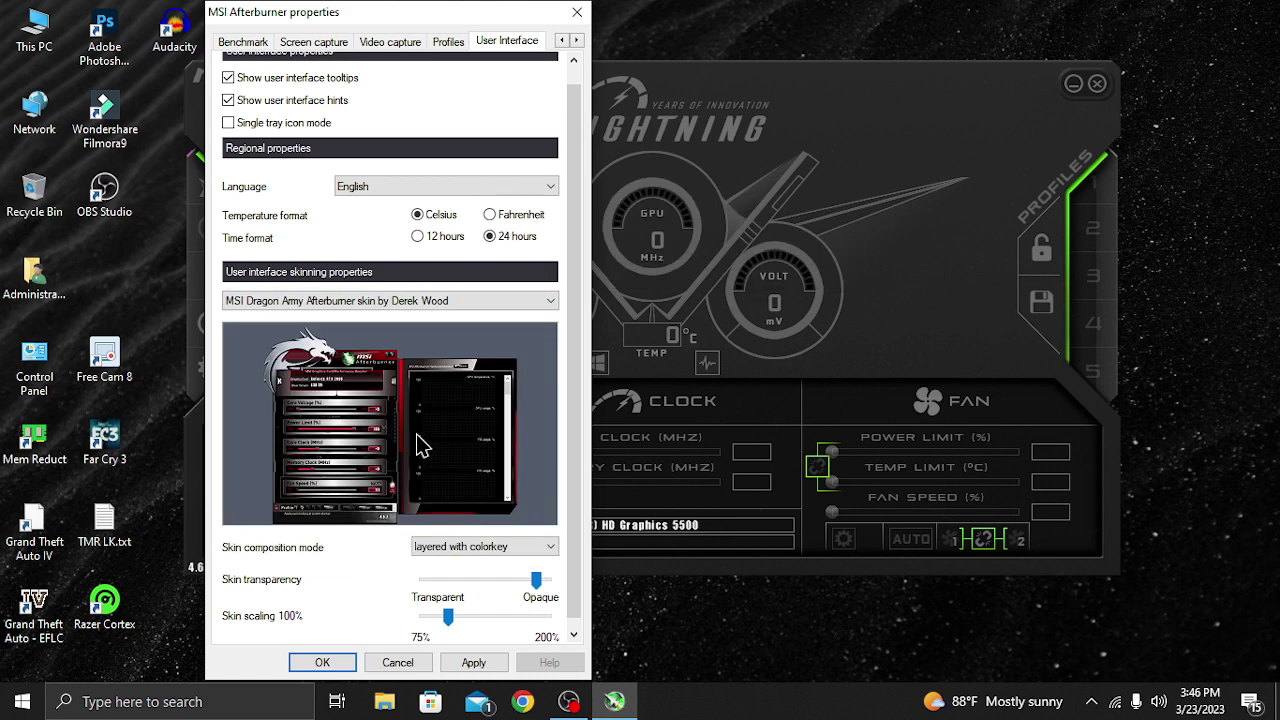
left_click(491, 304)
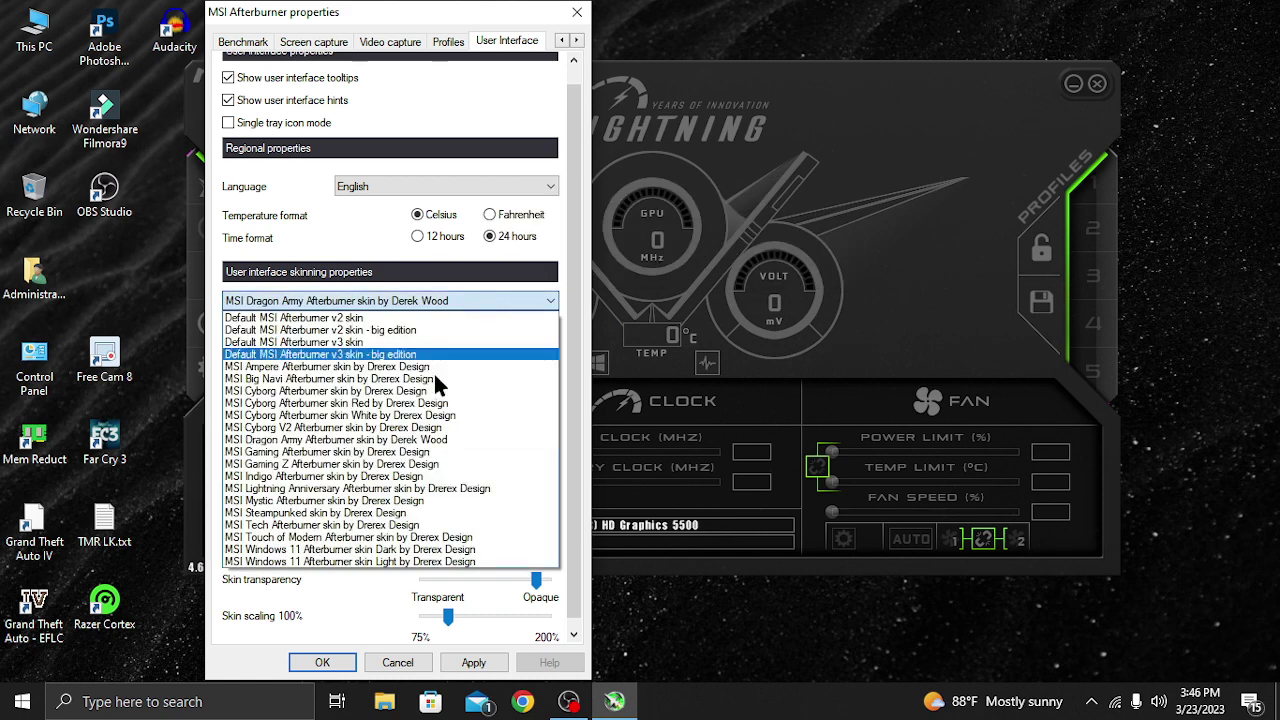
left_click(356, 524)
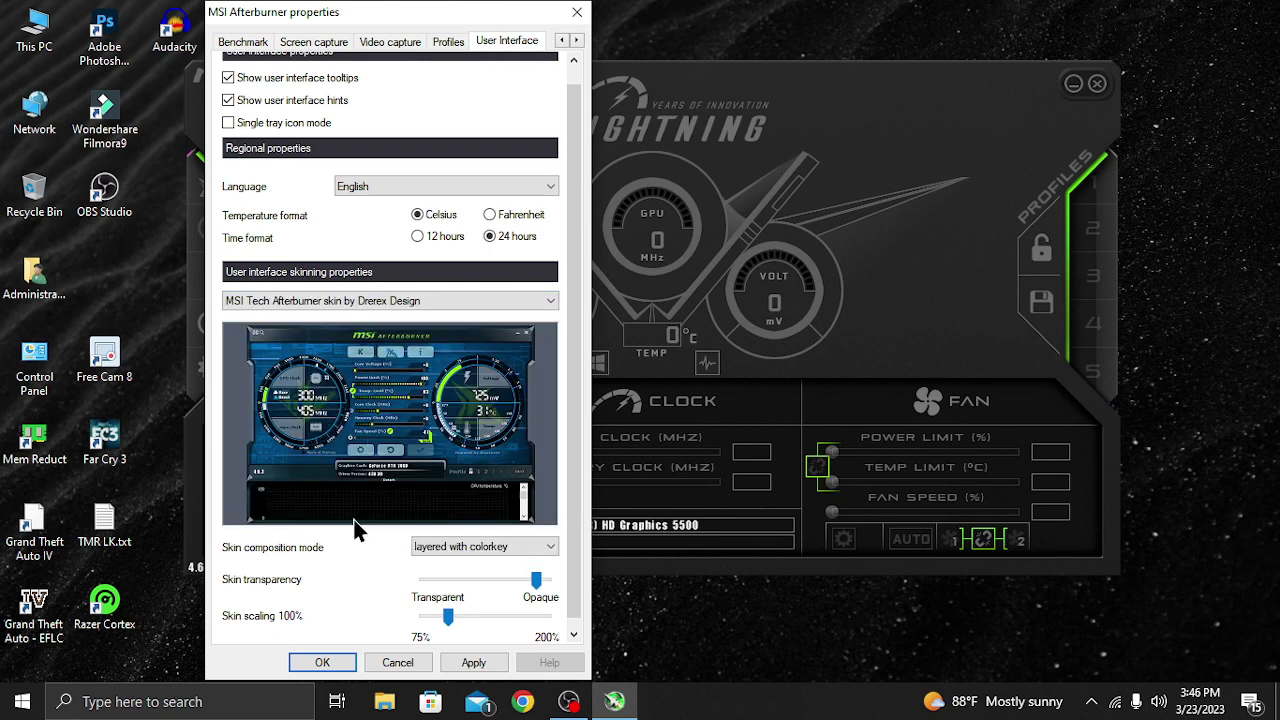
left_click(468, 298)
left_click(377, 463)
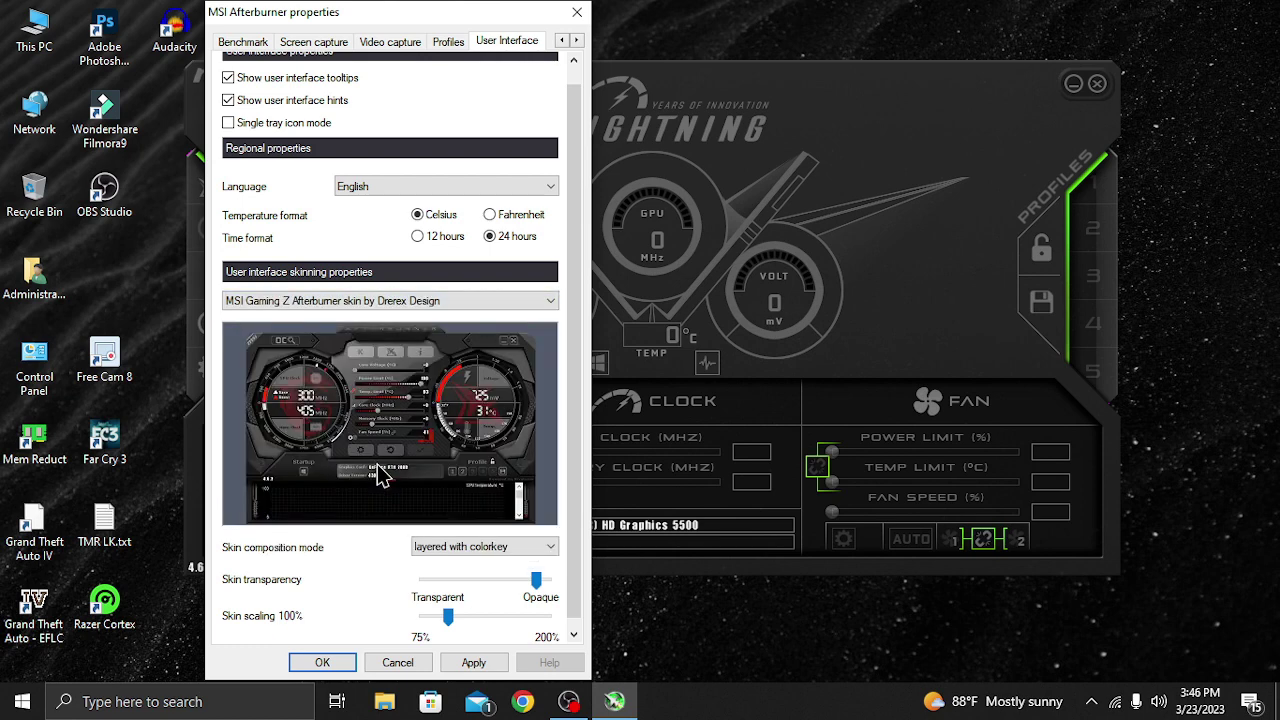
Step: Apply the MSI Mystic Afterburner skin to the interface and close the properties dialog
left_click(436, 308)
left_click(337, 504)
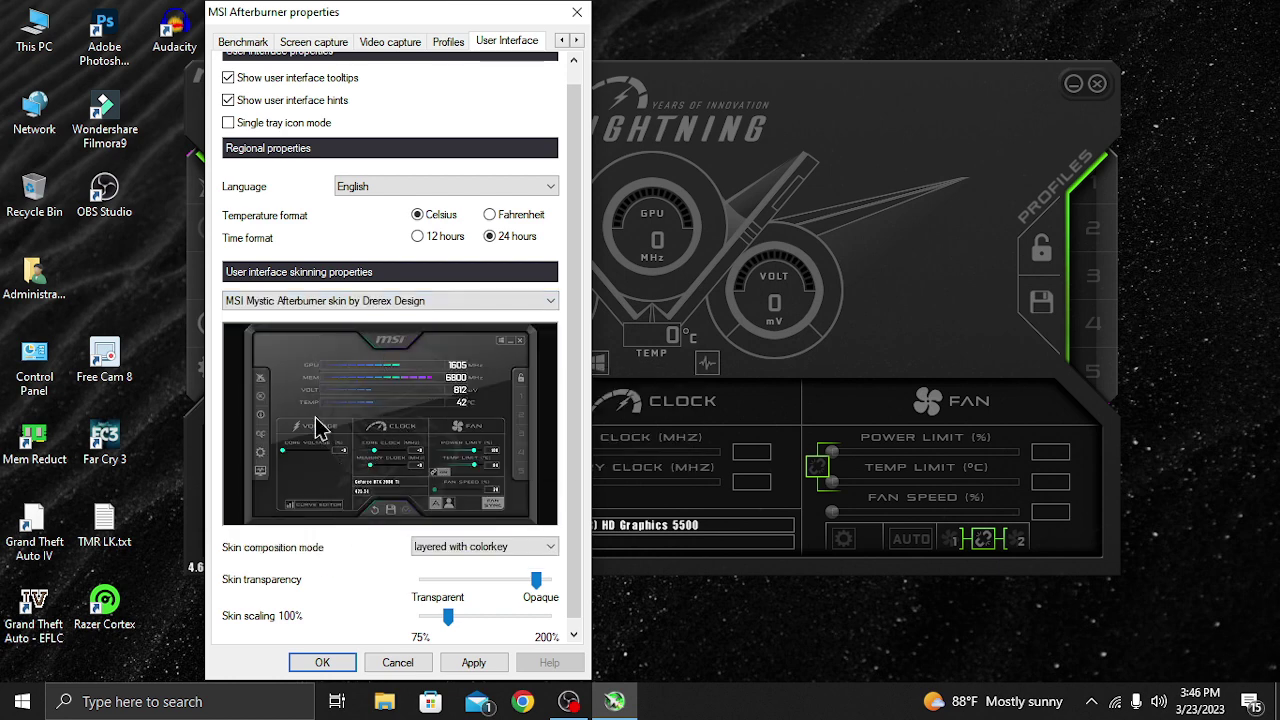
left_click(455, 665)
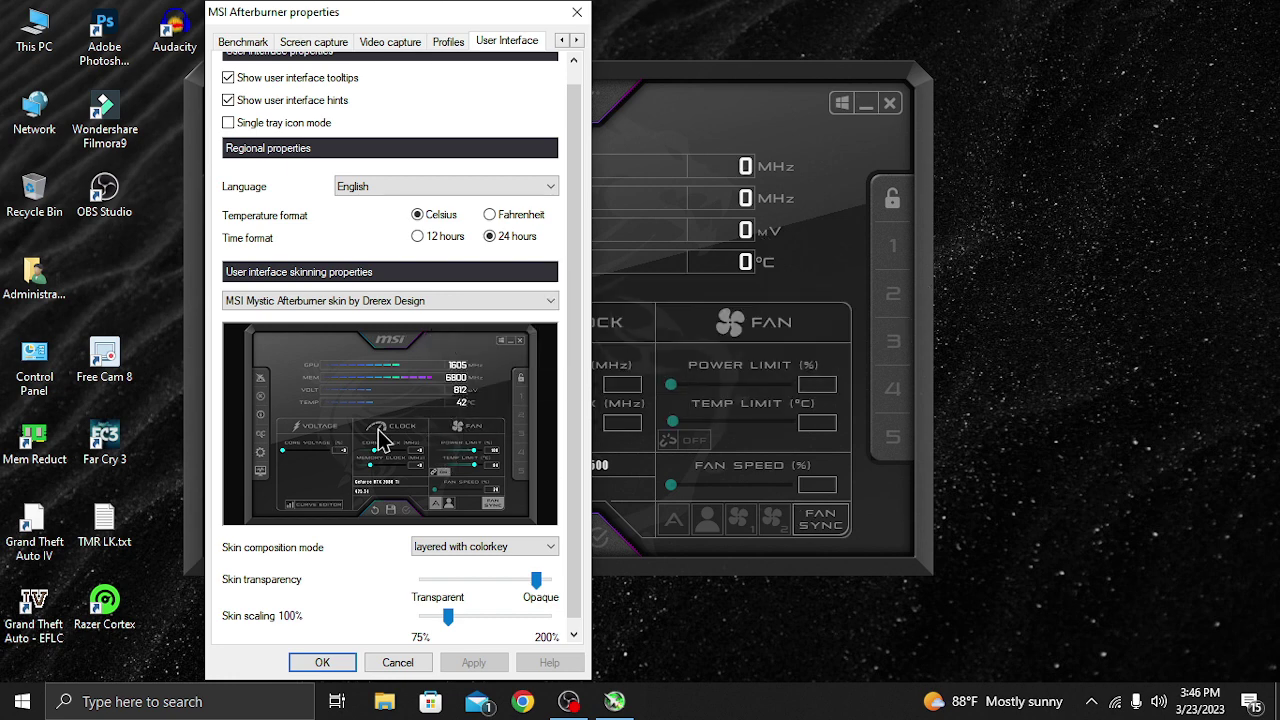
left_click_drag(569, 306, 570, 317)
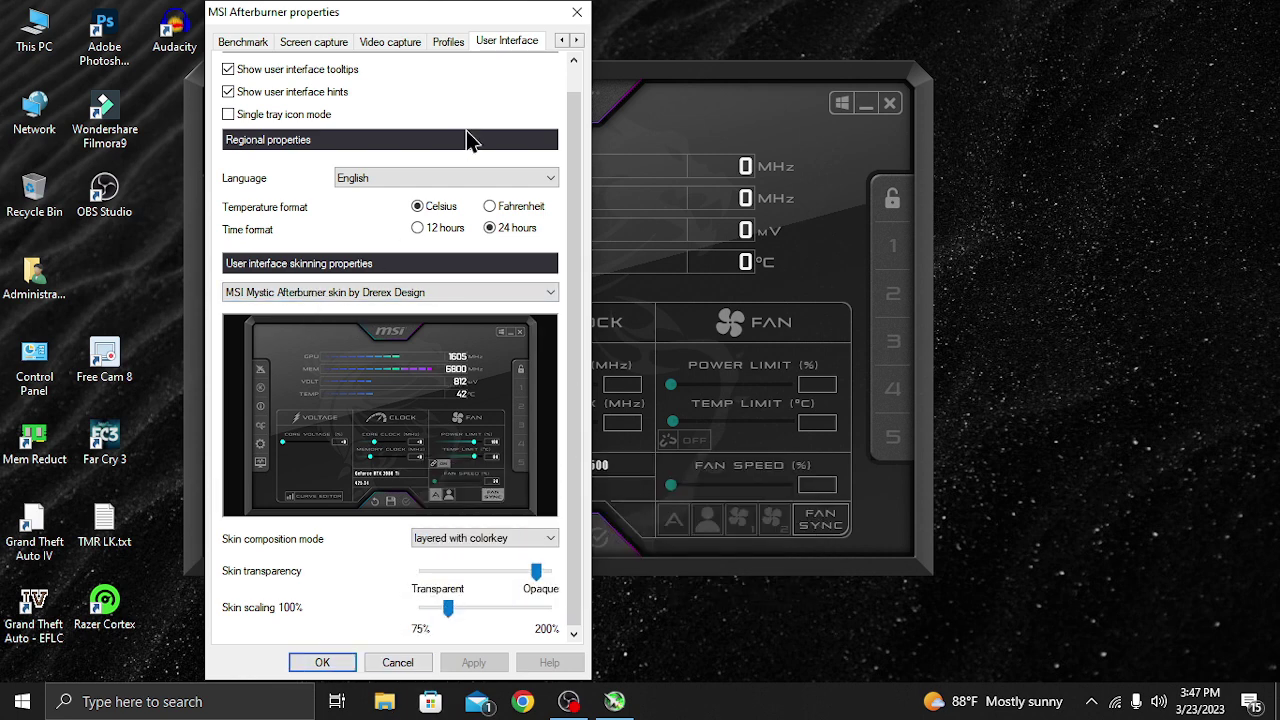
left_click(578, 13)
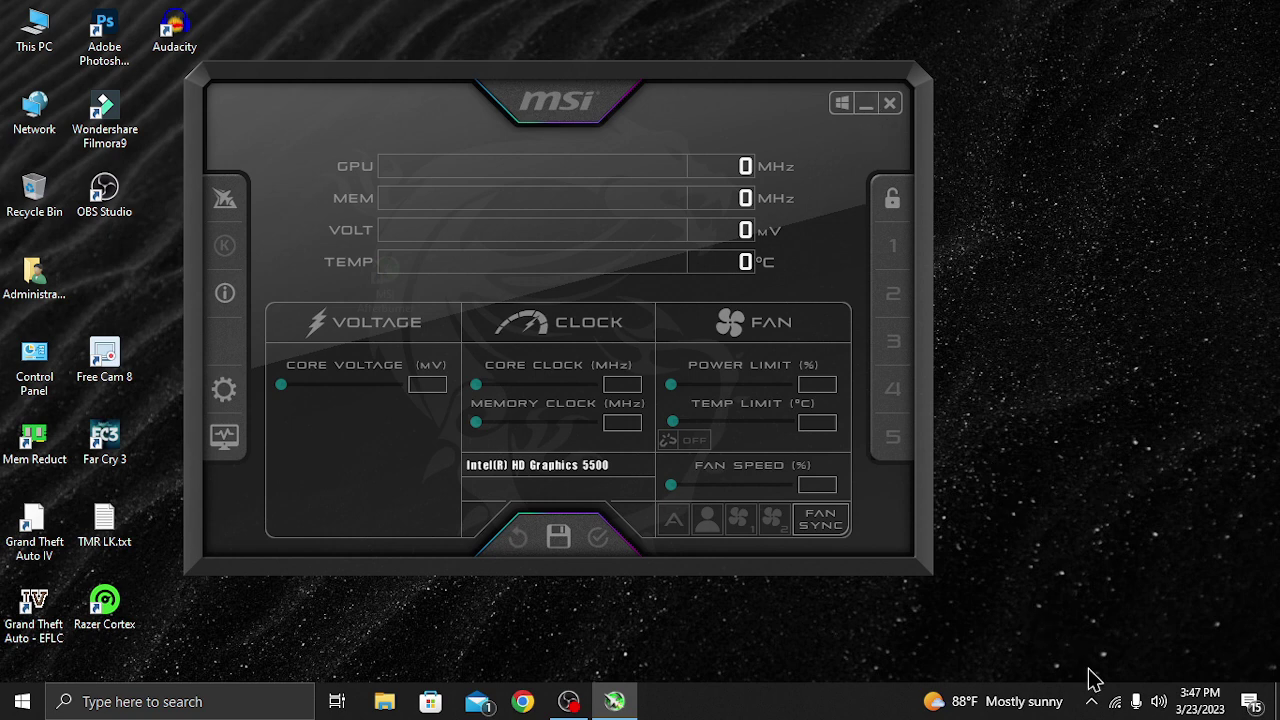
Step: Open RivaTuner Statistics Server from the hidden background apps and move its window toward the middle of the desktop
left_click(1094, 703)
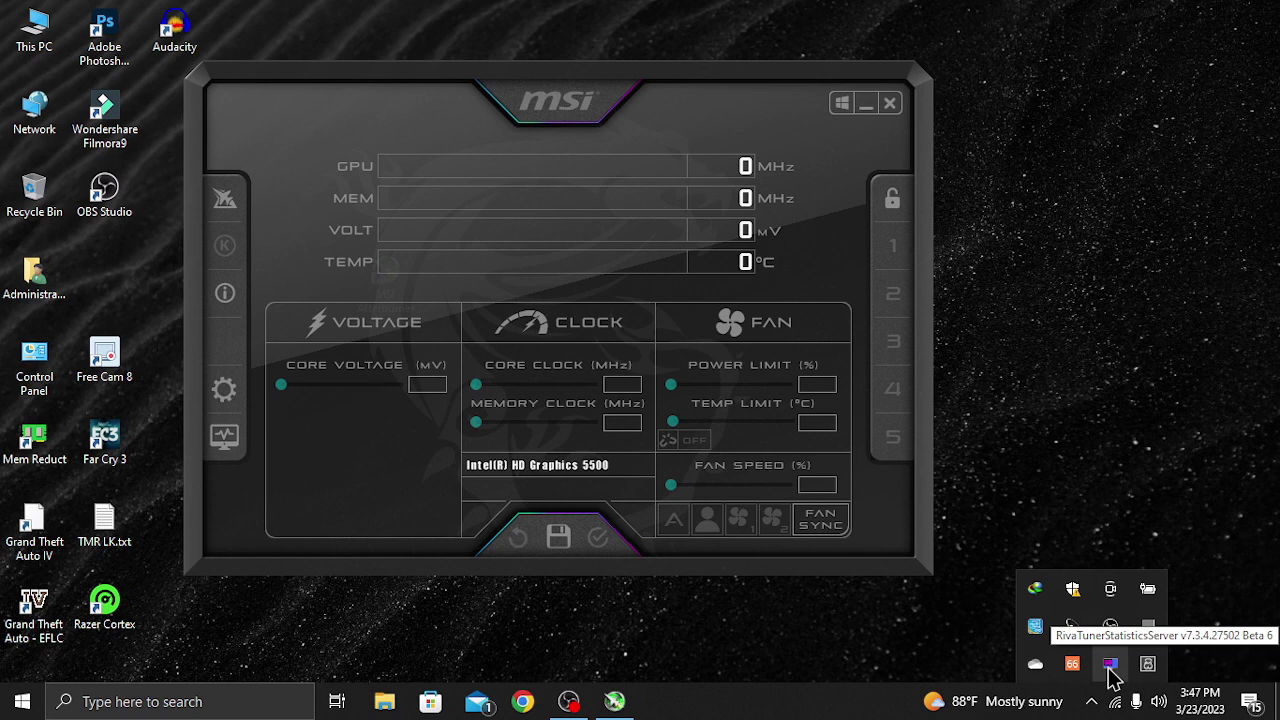
left_click(1110, 664)
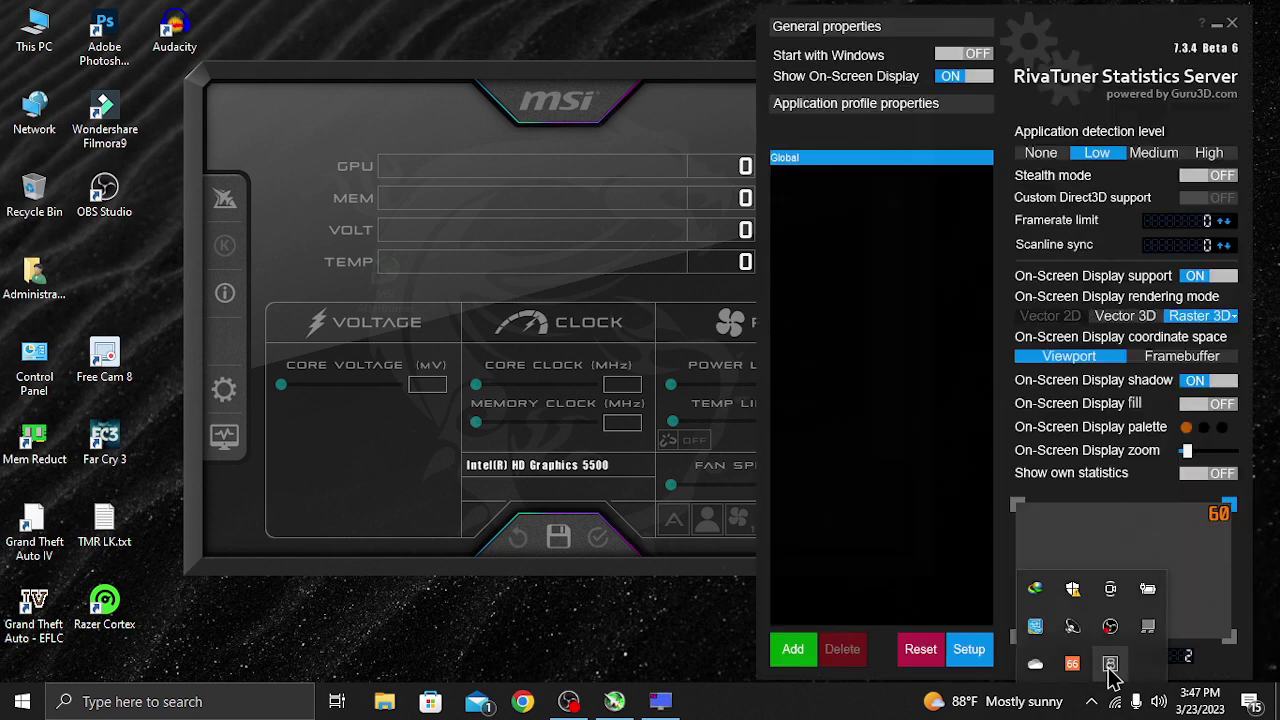
left_click_drag(1093, 25, 707, 23)
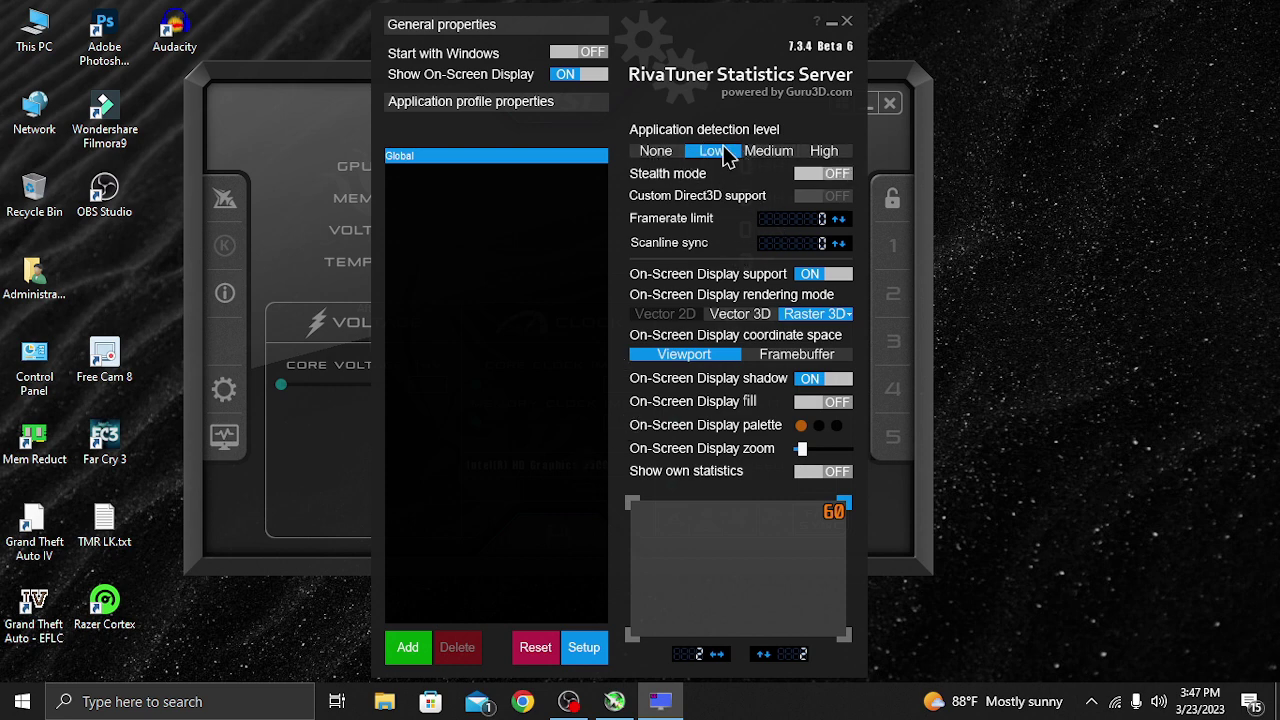
Step: Try the on-screen display in the upper-left corner of the preview and return it to the upper-right corner
mouse_move(727, 158)
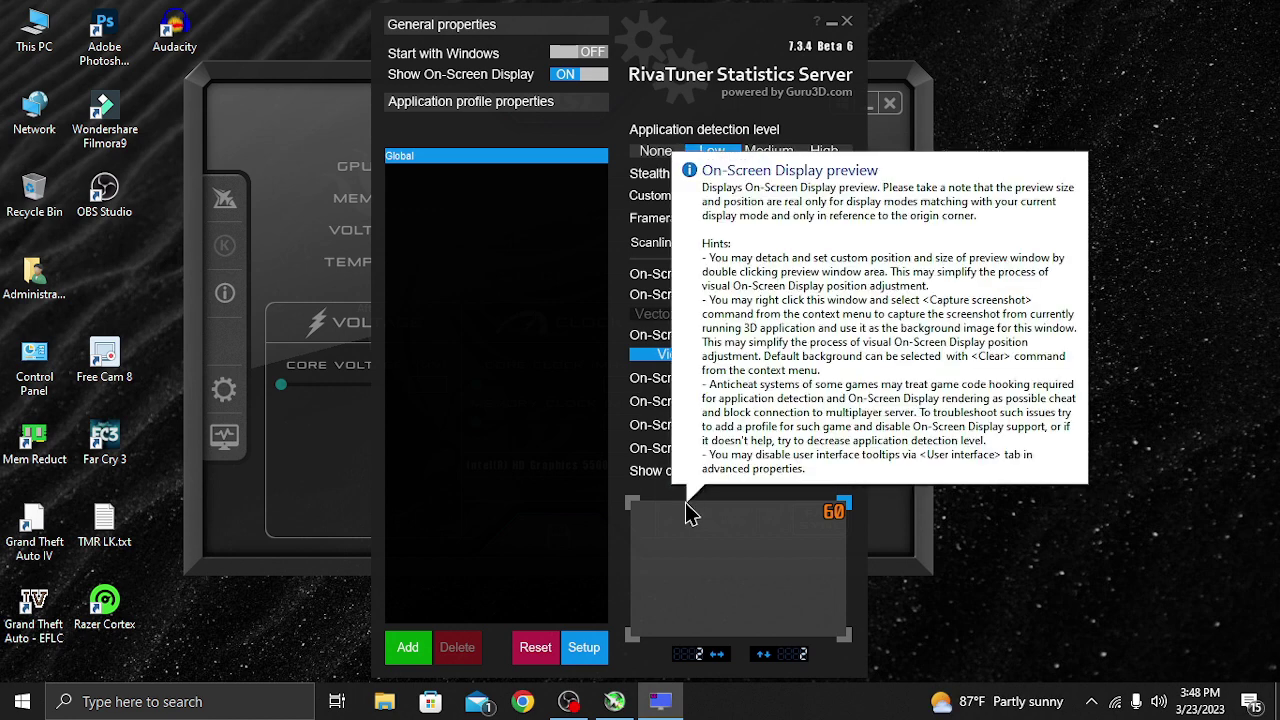
left_click(632, 503)
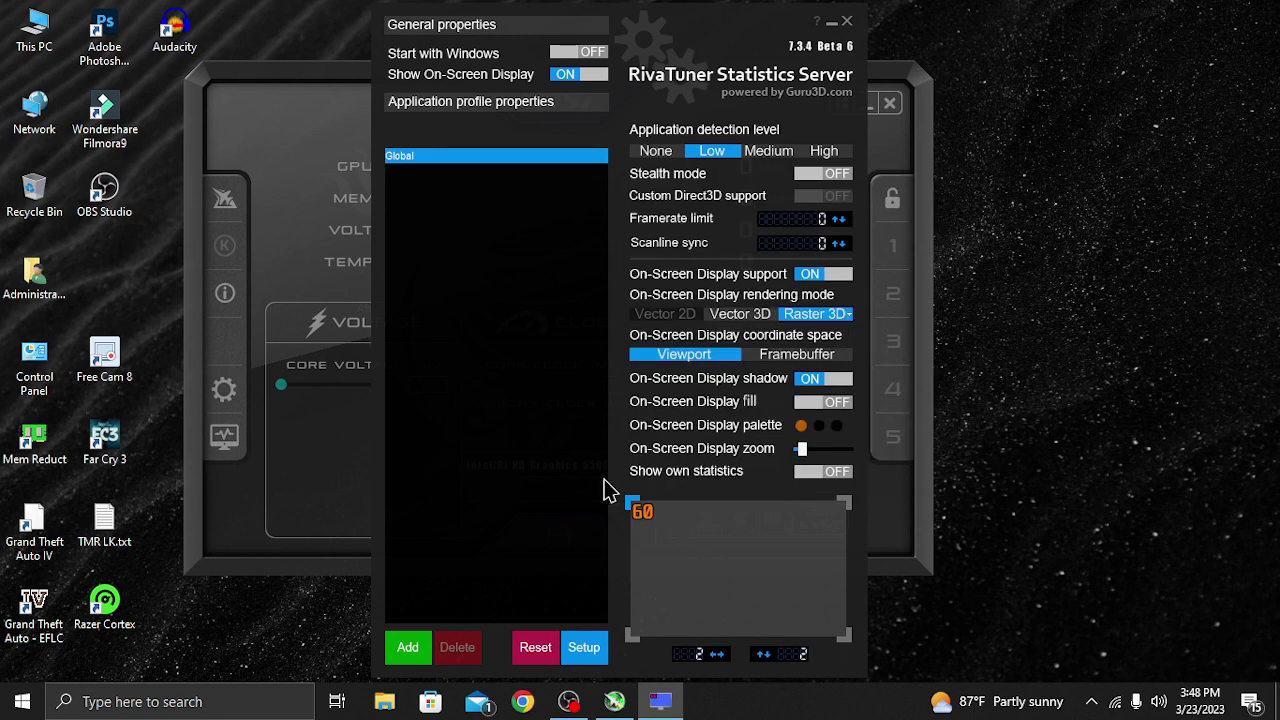
left_click(845, 503)
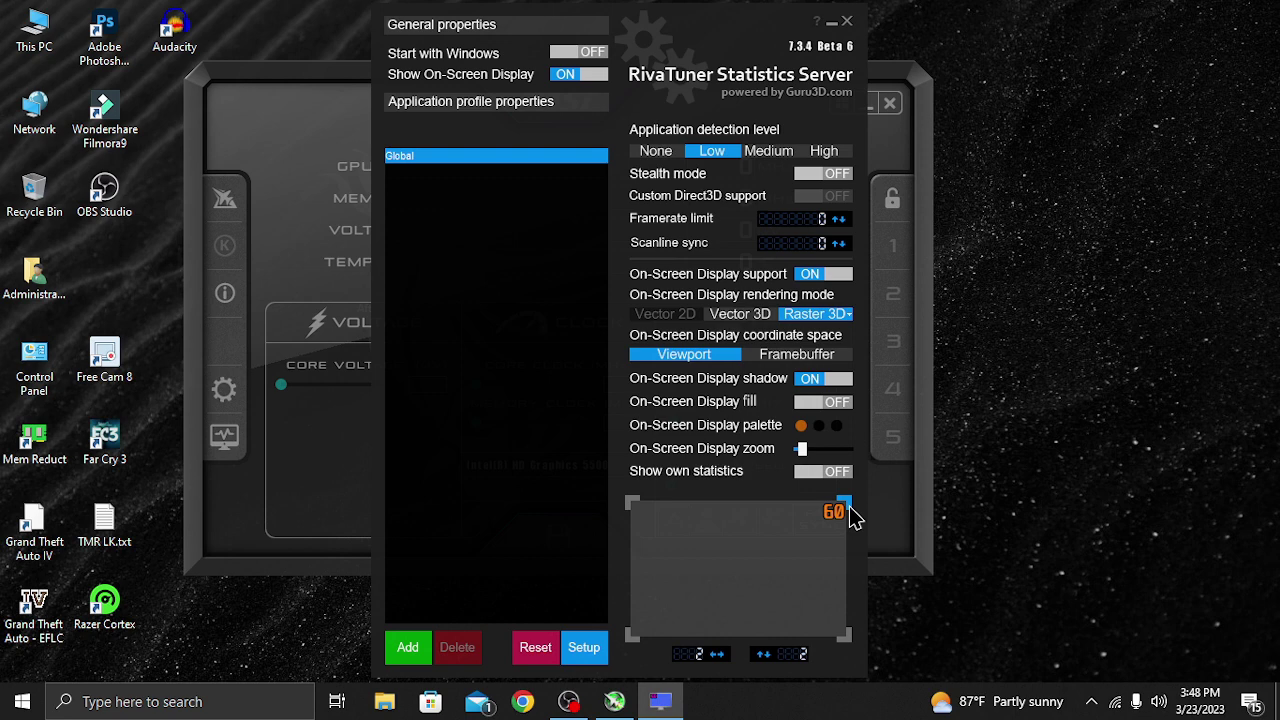
left_click(632, 502)
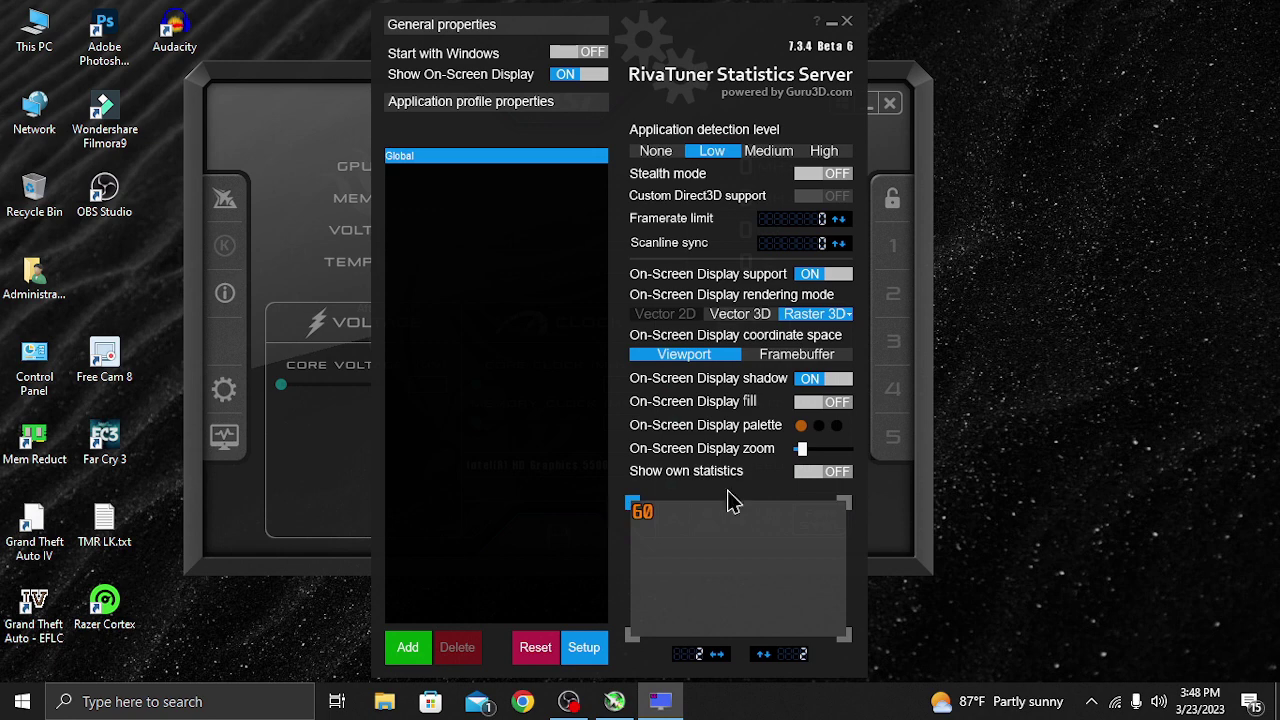
left_click(847, 500)
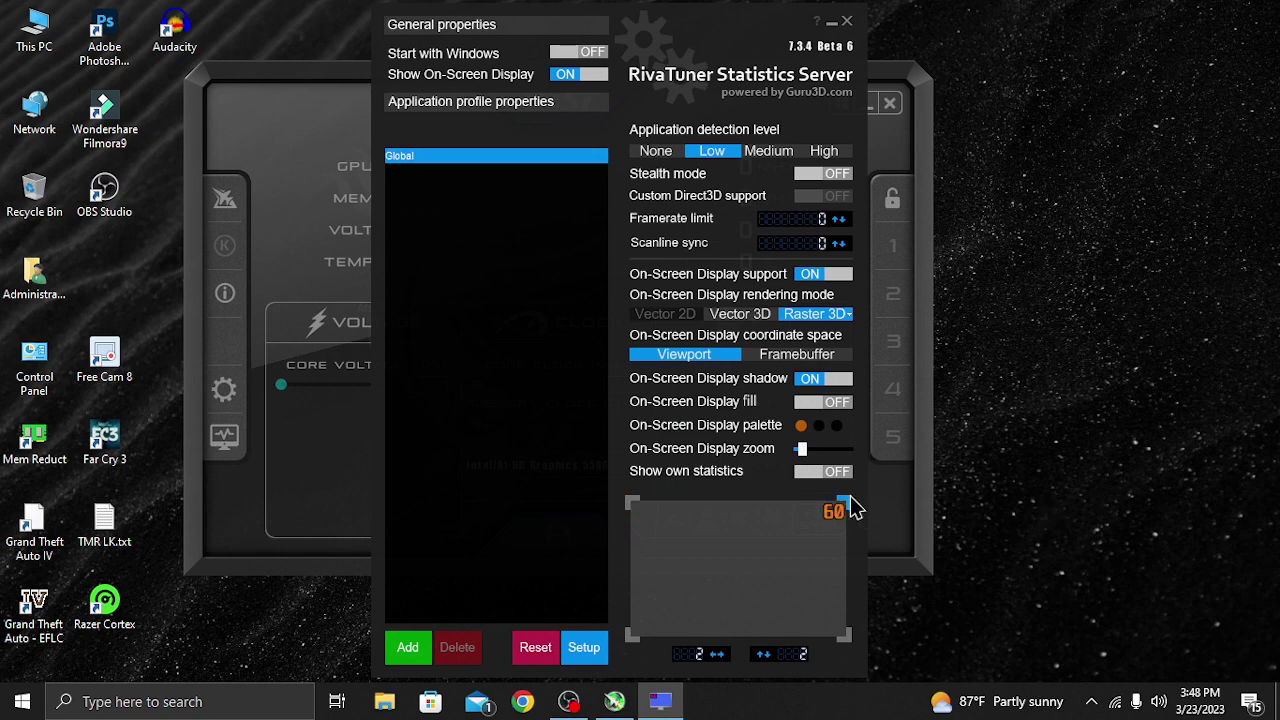